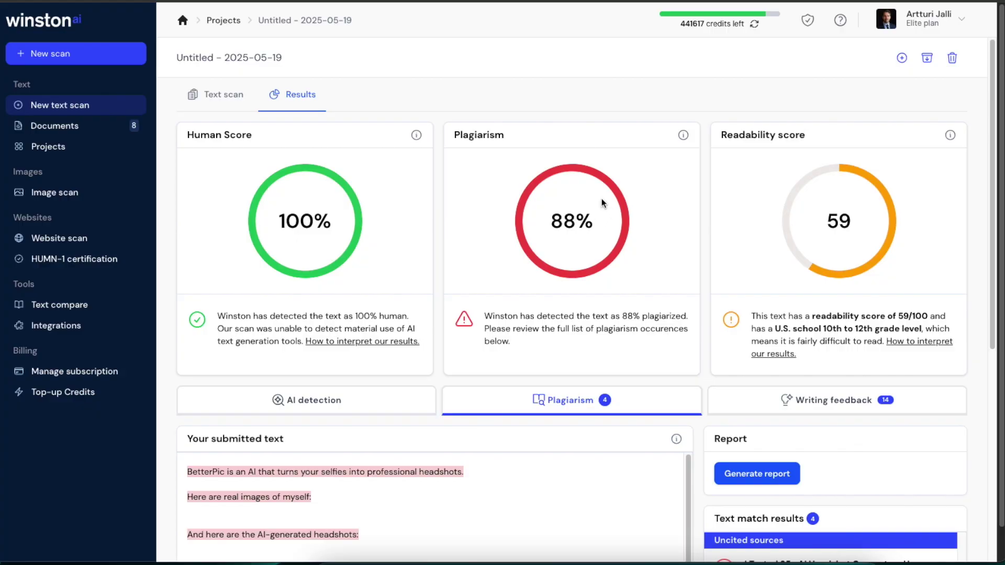
Step: Scroll past the 100% human, 88% plagiarism results and start a new content scan
scroll(571, 248, down, 8)
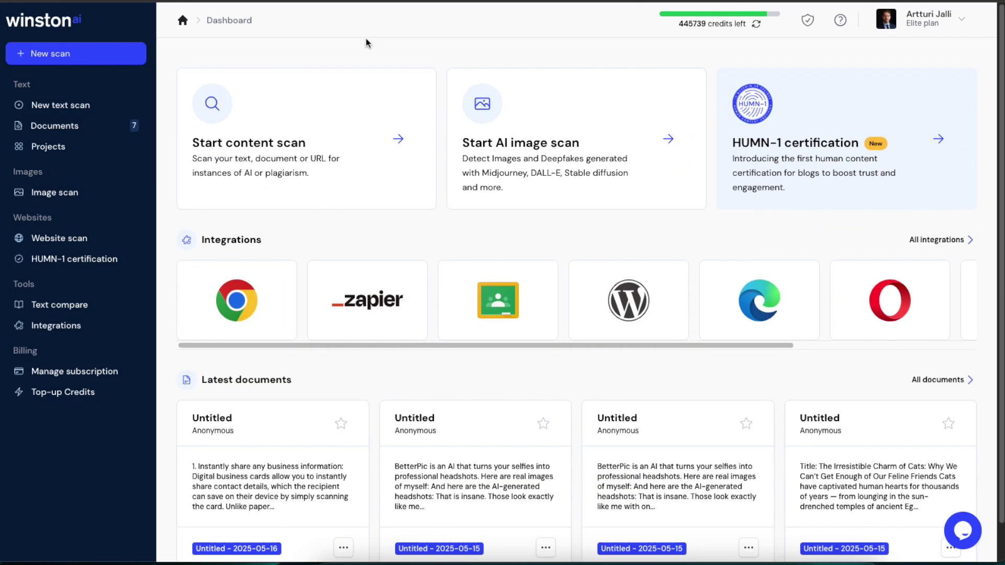
click(283, 152)
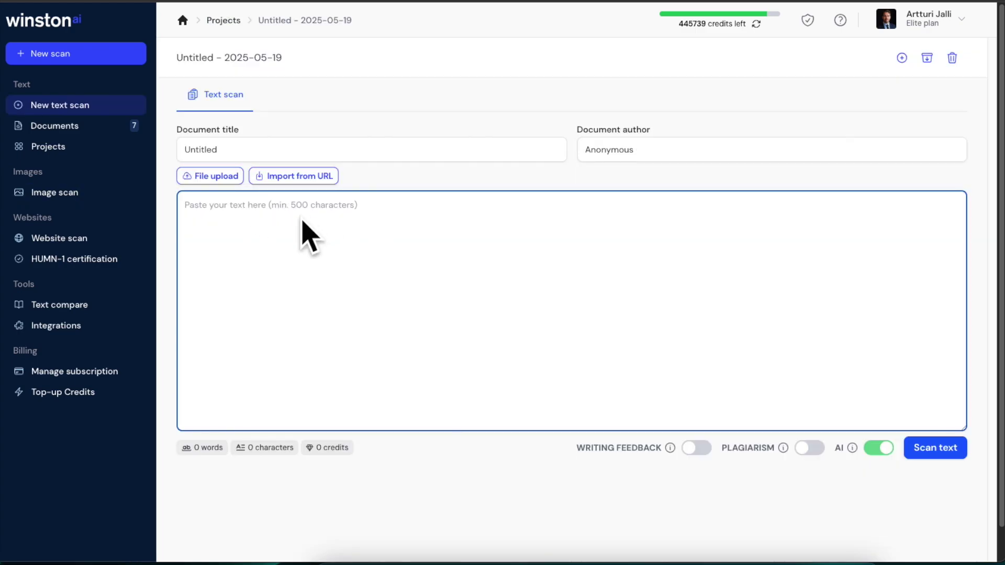
Step: Copy the ChatGPT dog blog post, paste it into the empty text scan, and run the scan
key(super+Tab)
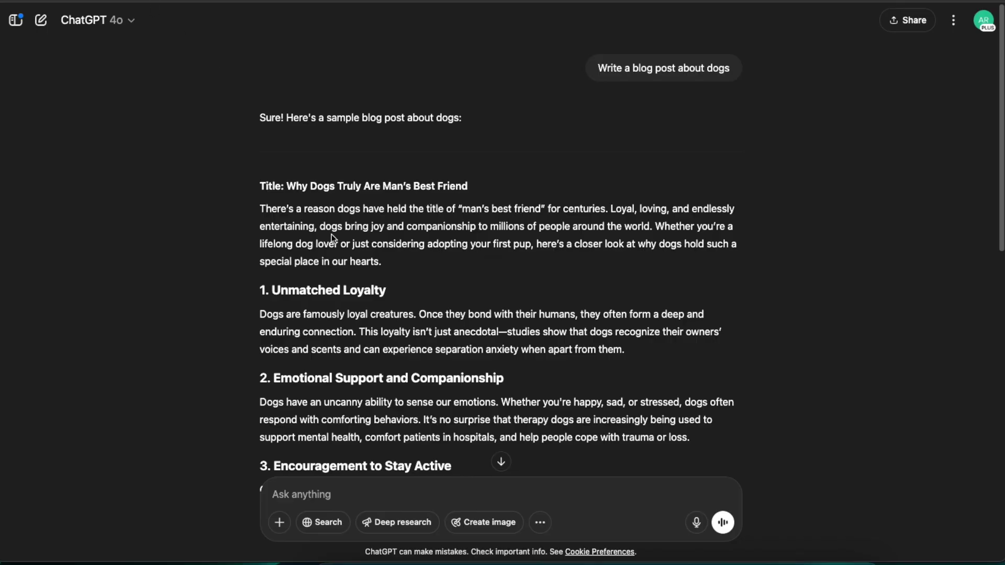
drag(250, 186, 645, 303)
key(super+Tab)
key(super+Tab)
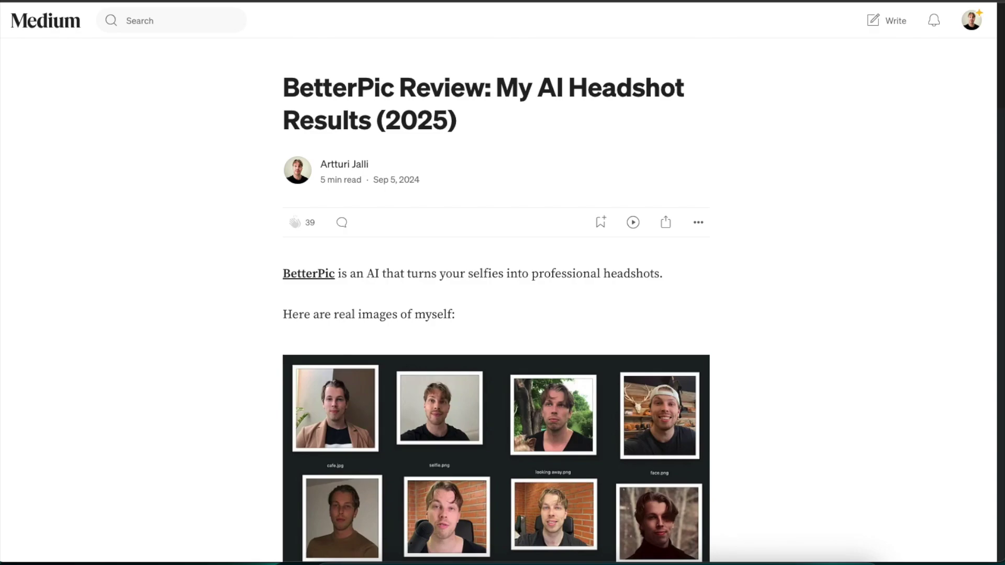
click(279, 213)
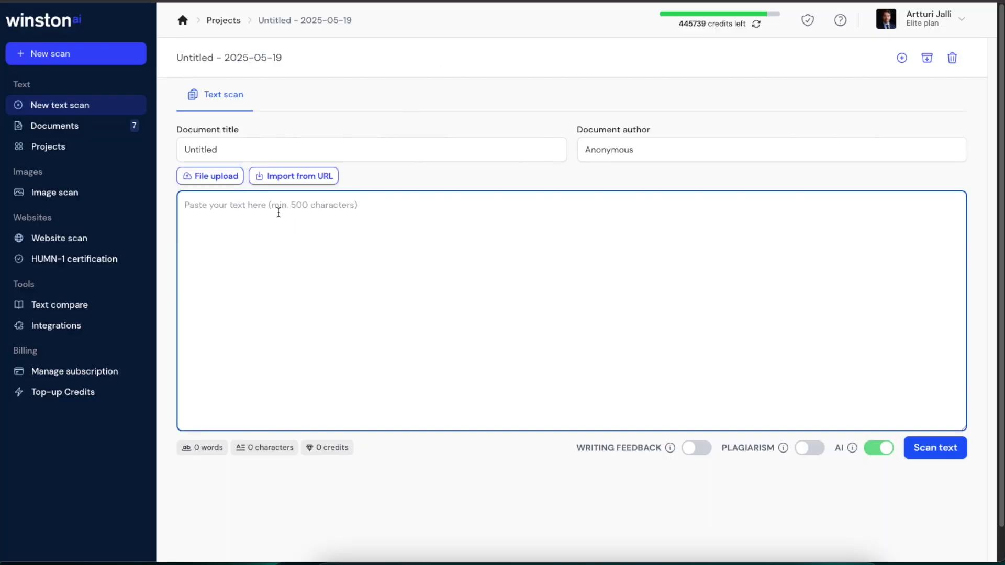
key(super+v)
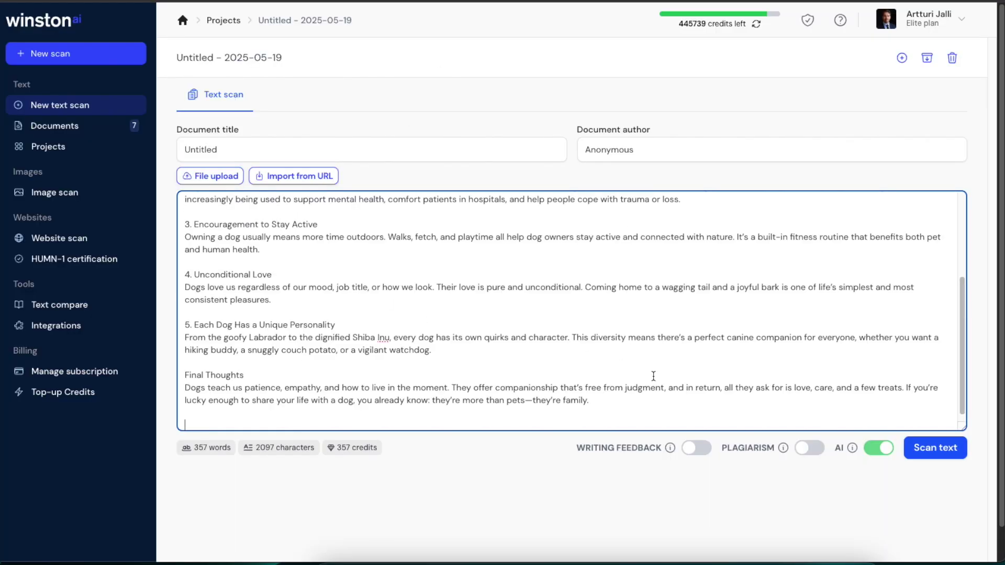
click(936, 453)
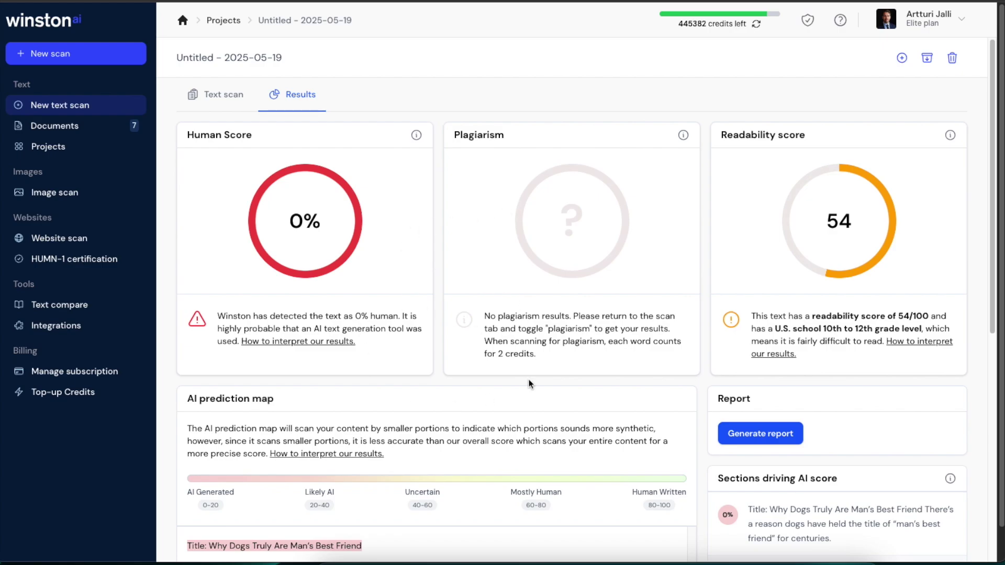
Step: Highlight the Human Score title and the sentence stating the dog post is 0% human
drag(184, 135, 284, 137)
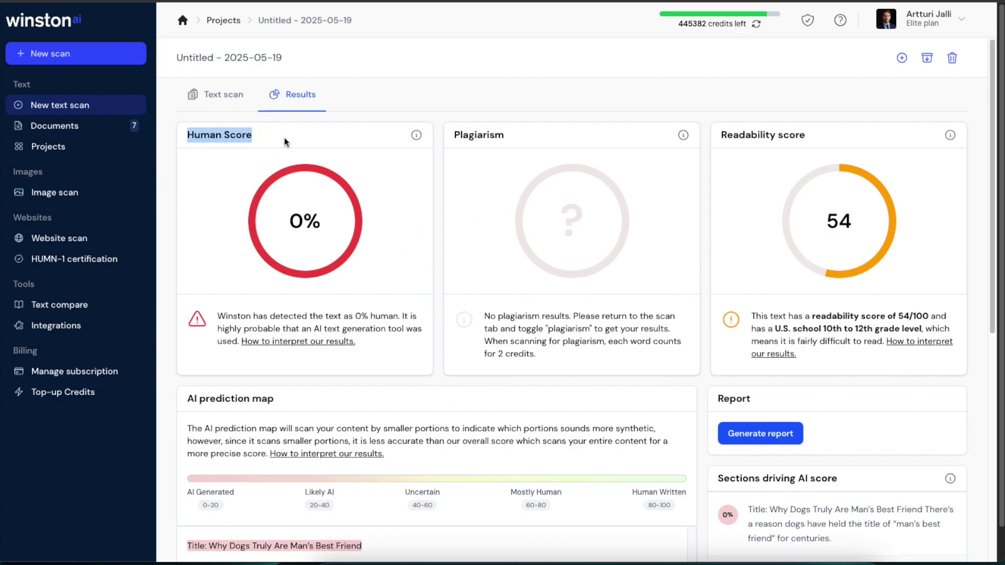
click(296, 226)
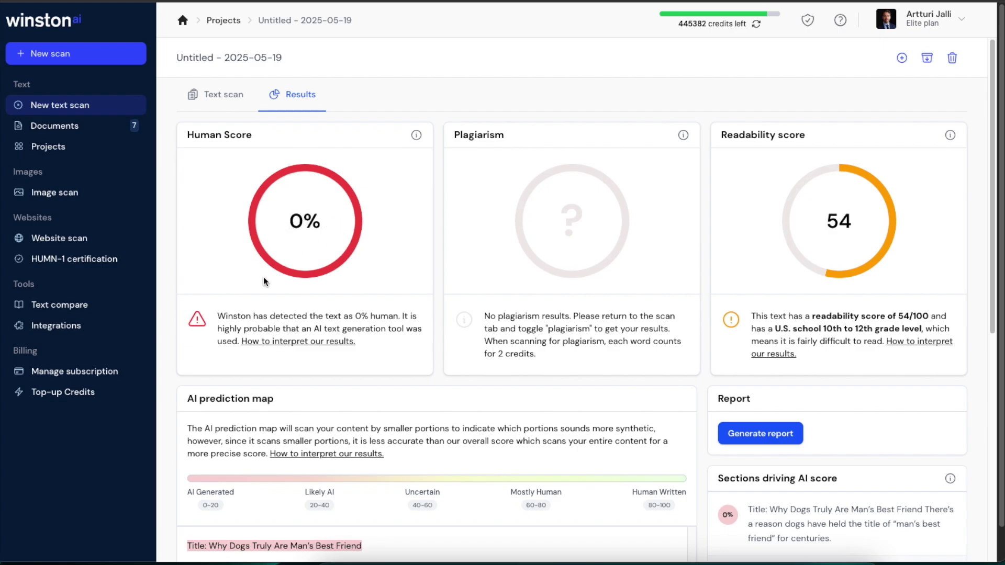
triple_click(261, 327)
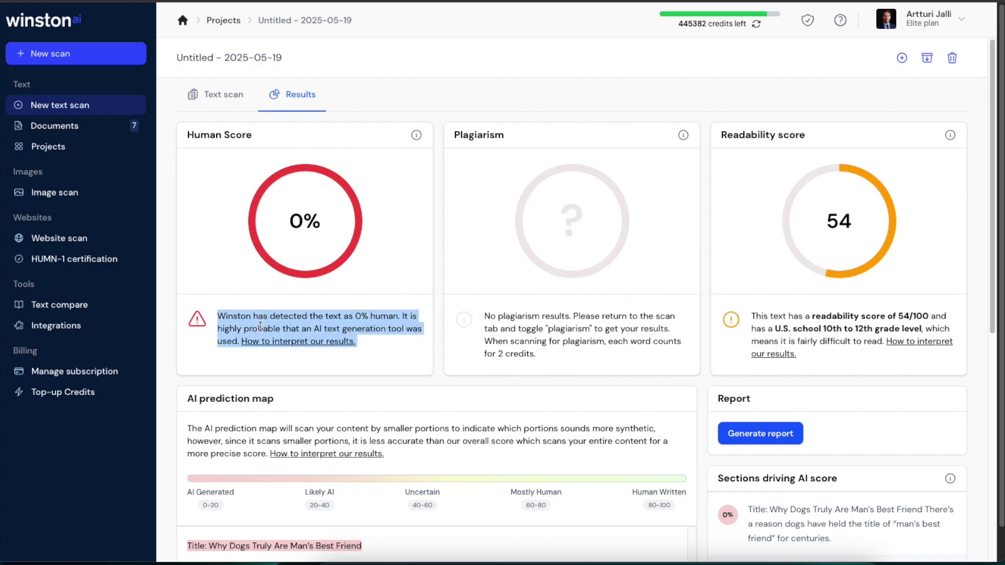
click(288, 325)
drag(217, 316, 397, 319)
Step: Select the Medium BetterPic Review article text from its first paragraph down
key(alt+Tab)
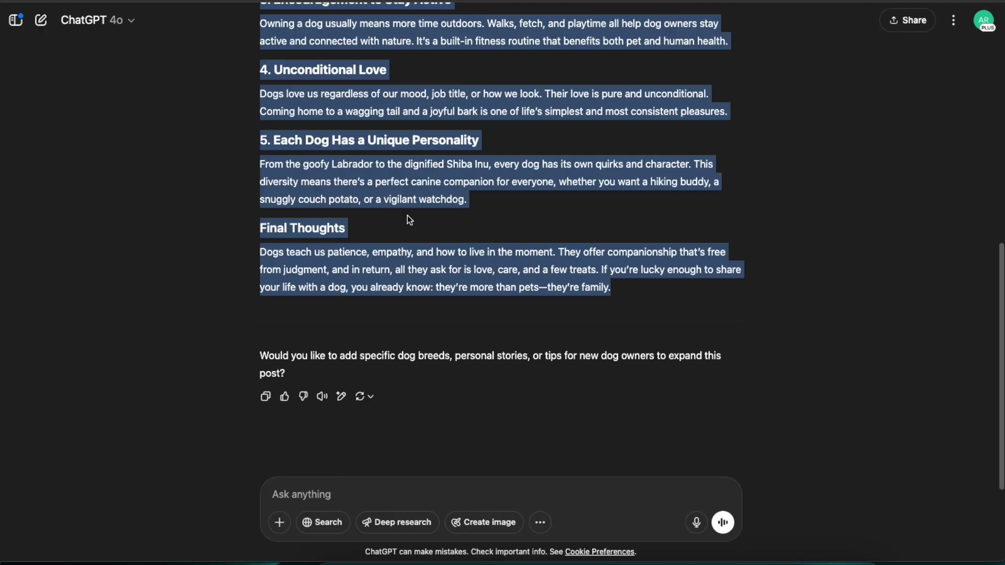
scroll(407, 215, up, 15)
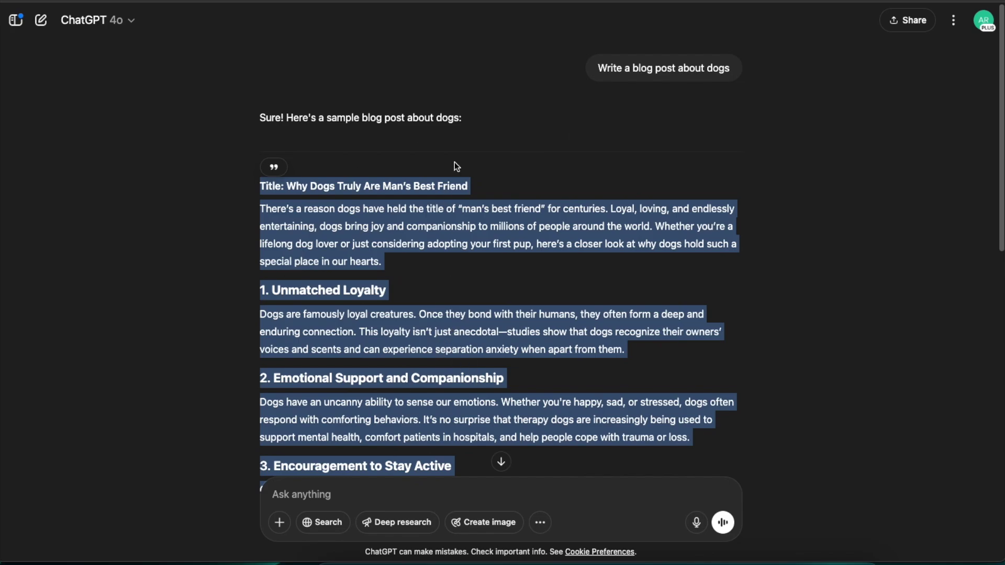
key(alt+Tab)
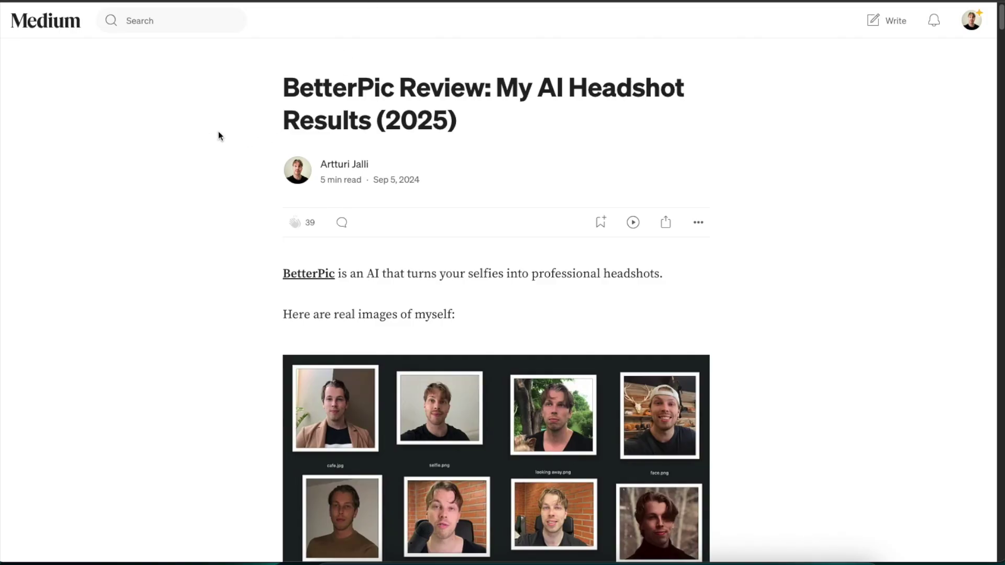
scroll(263, 262, down, 1)
scroll(263, 262, down, 1)
drag(254, 182, 607, 344)
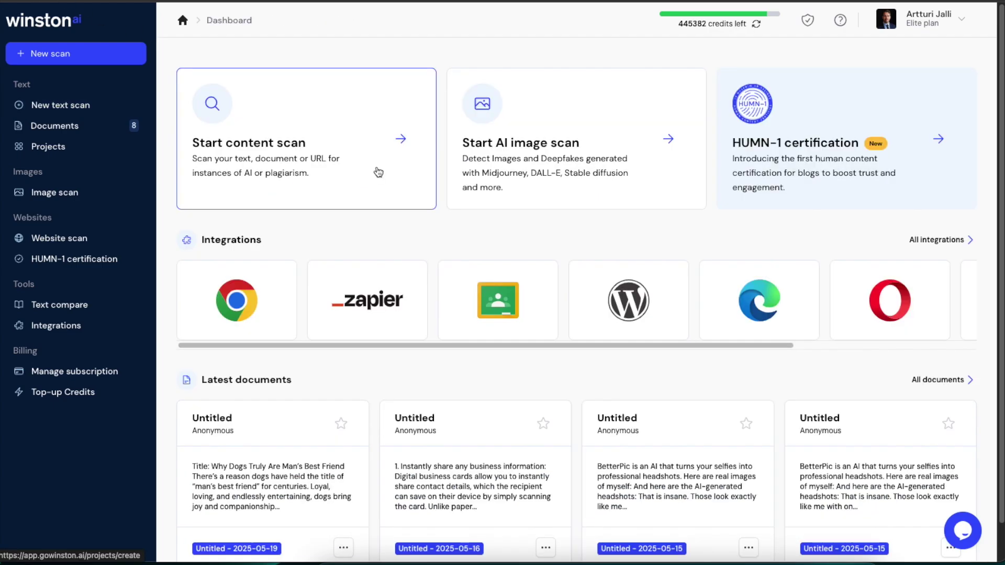
Step: Paste the 753-word BetterPic review into a new text scan and scan it
click(378, 171)
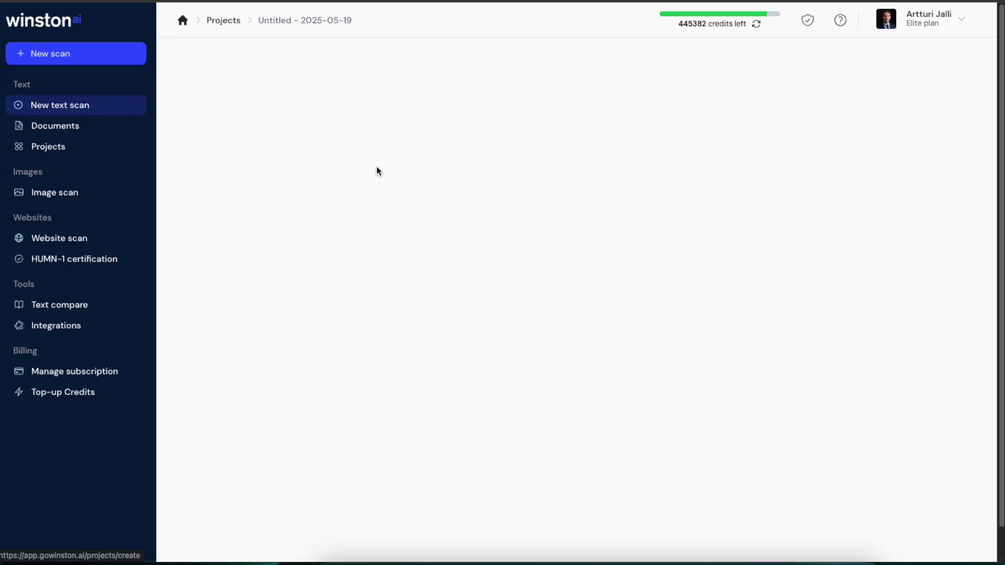
click(348, 202)
key(ctrl+v)
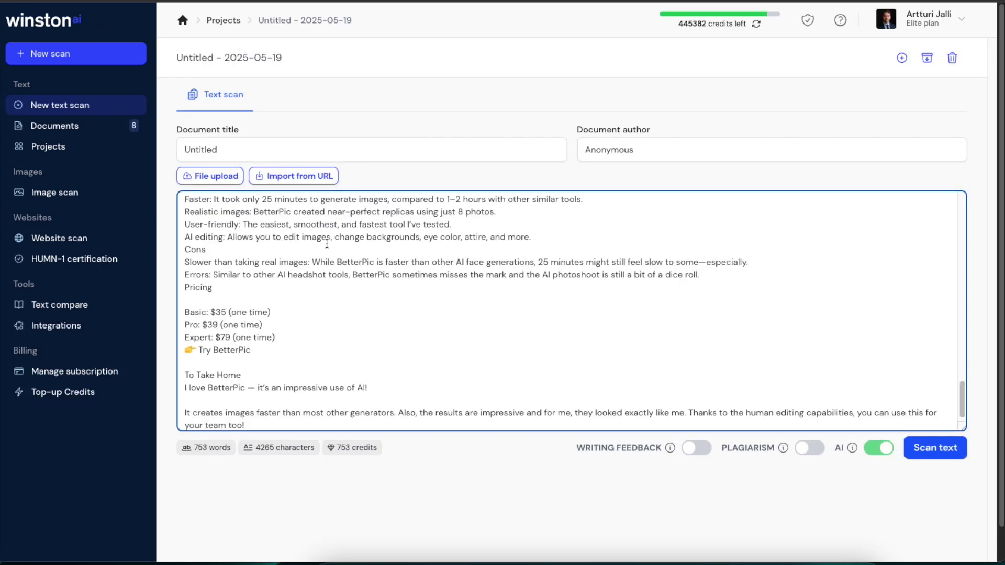
scroll(326, 244, up, 20)
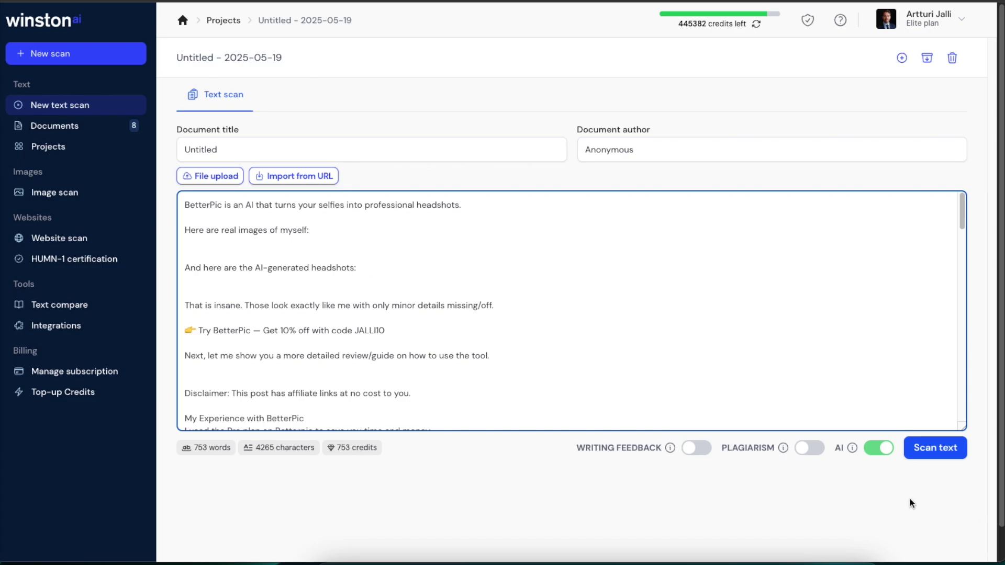
click(922, 452)
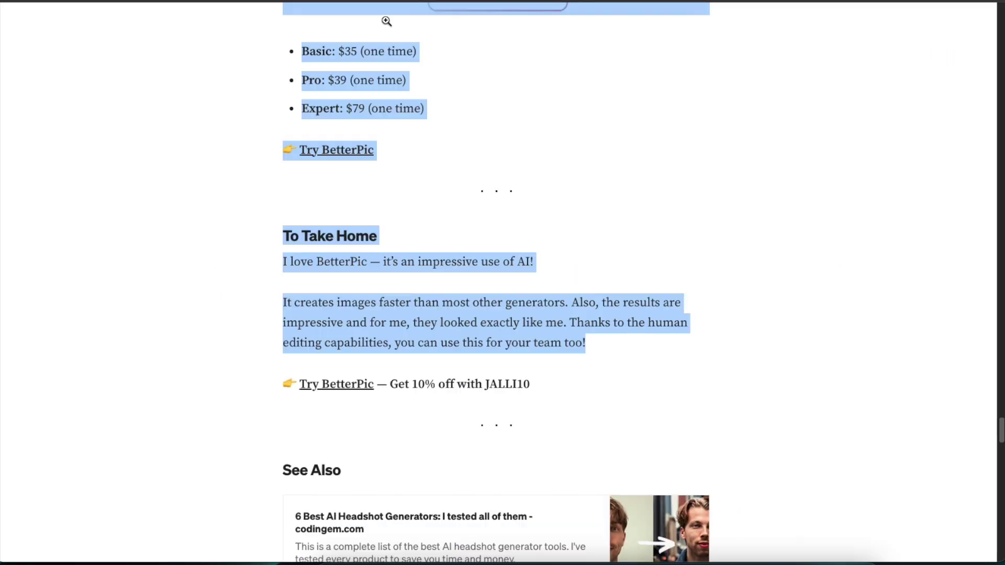
scroll(464, 199, up, 15)
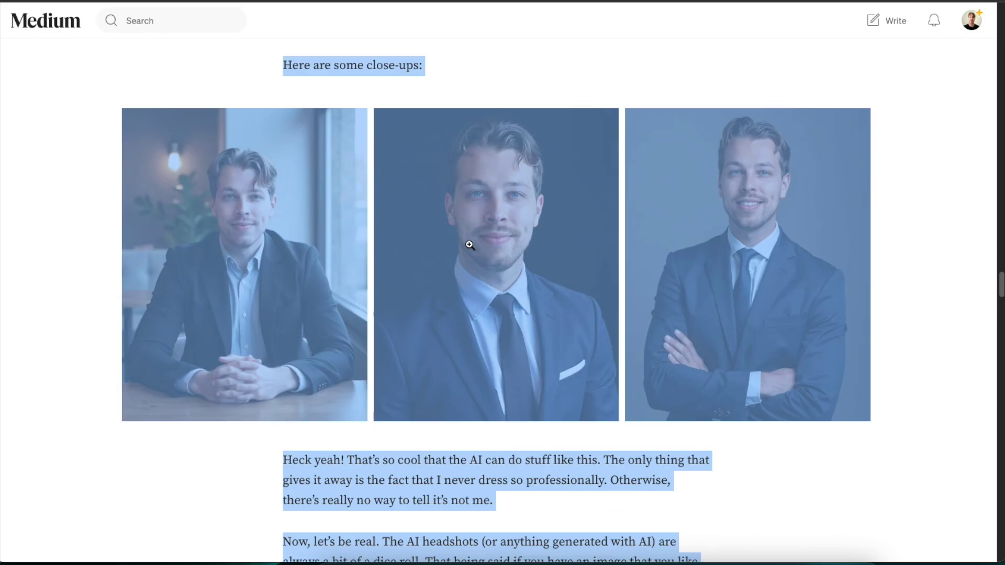
scroll(467, 242, down, 15)
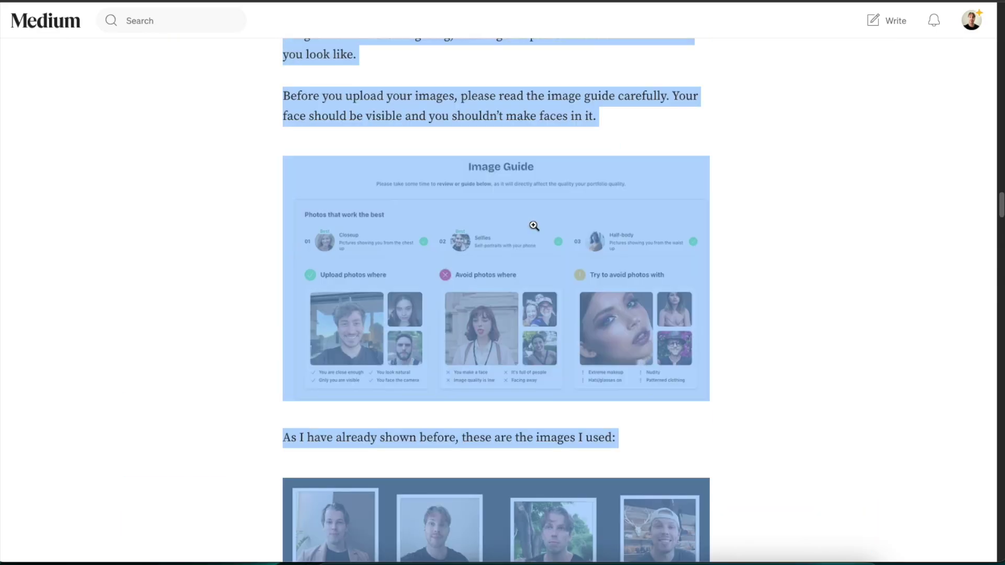
scroll(592, 213, up, 5)
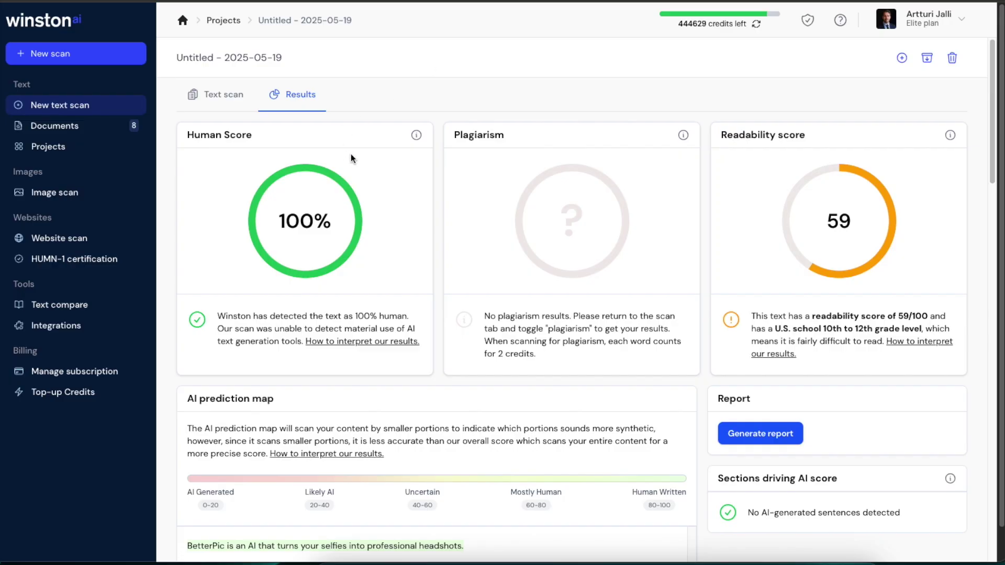
scroll(395, 249, down, 1)
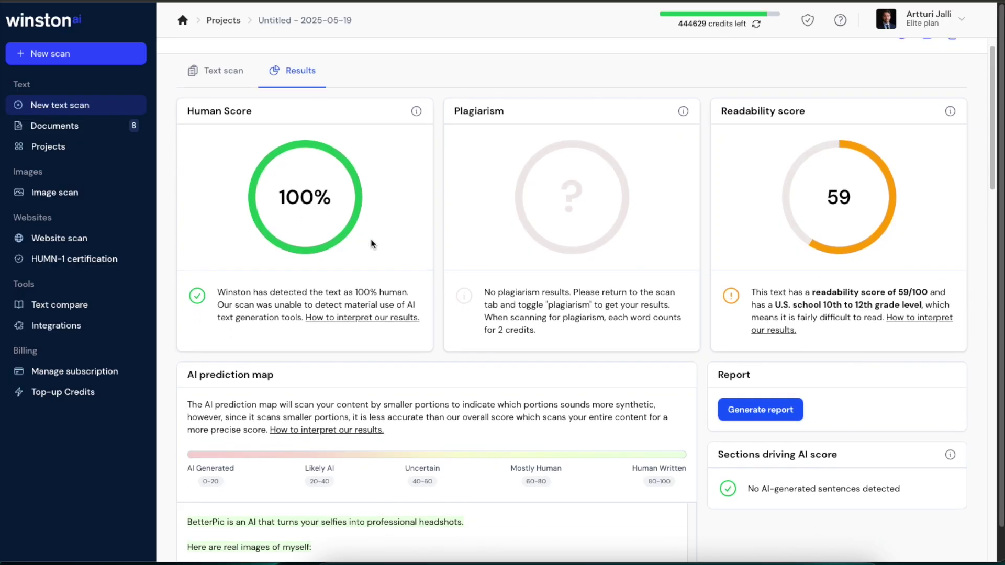
scroll(371, 235, down, 5)
scroll(370, 234, up, 6)
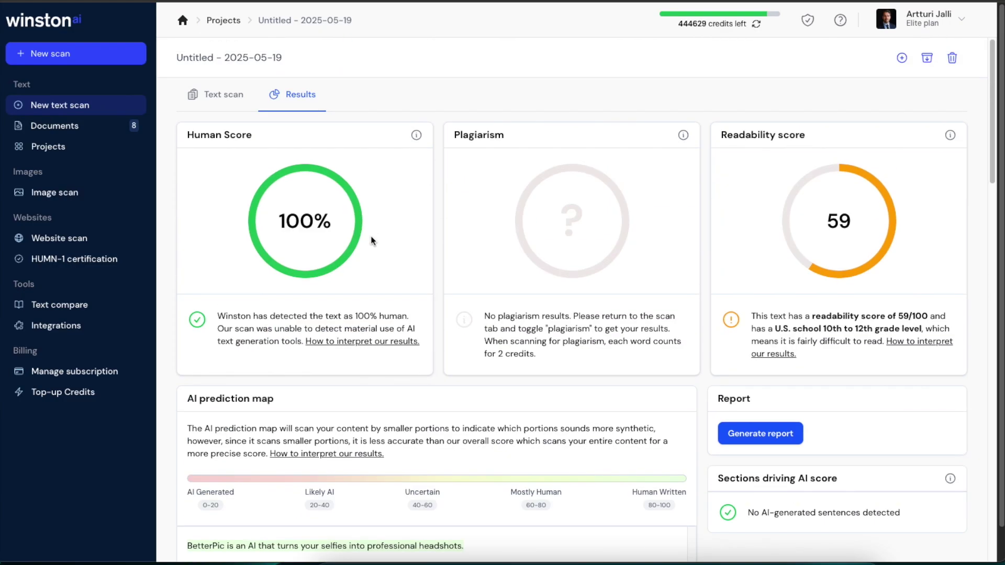
scroll(370, 237, down, 1)
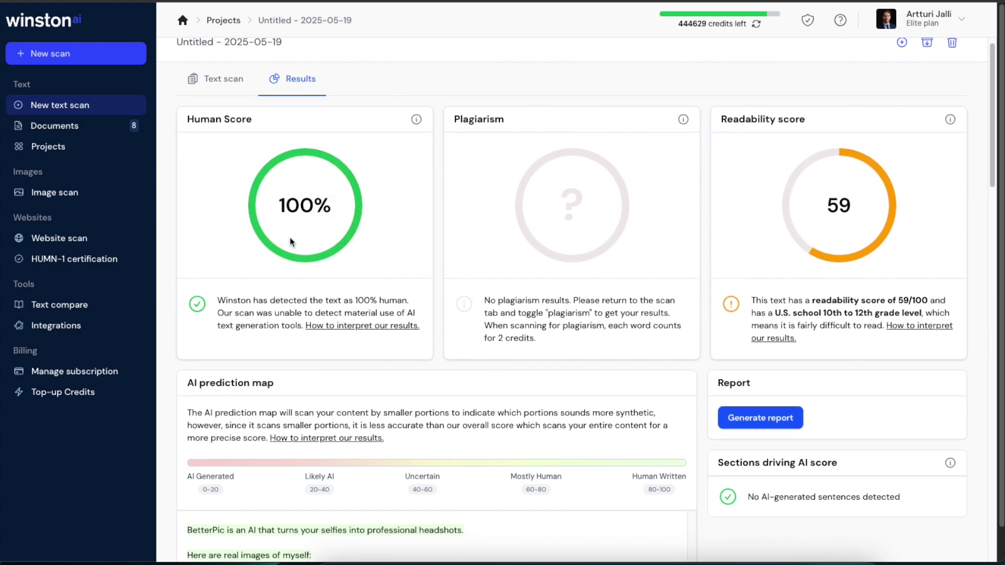
scroll(348, 211, down, 4)
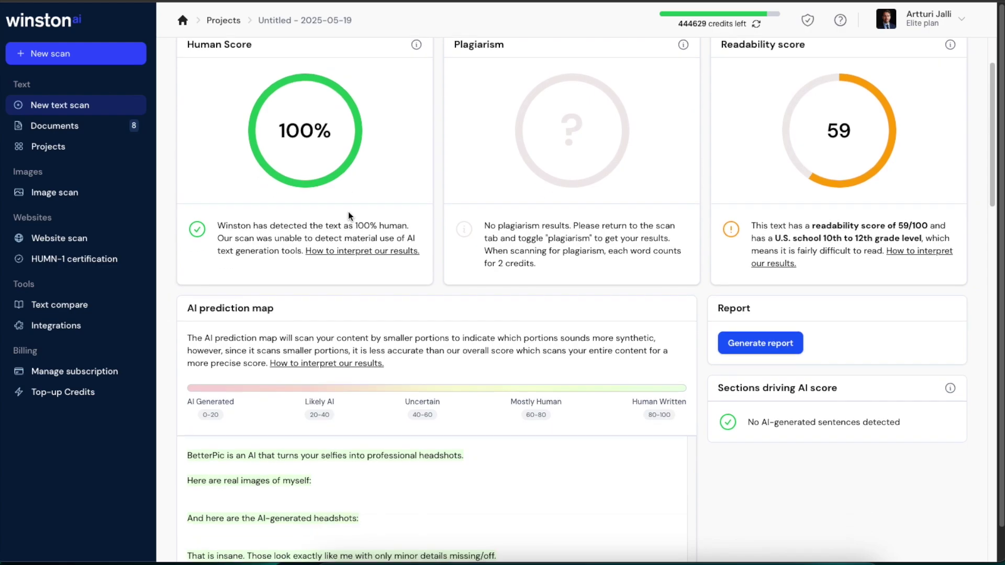
scroll(349, 211, down, 9)
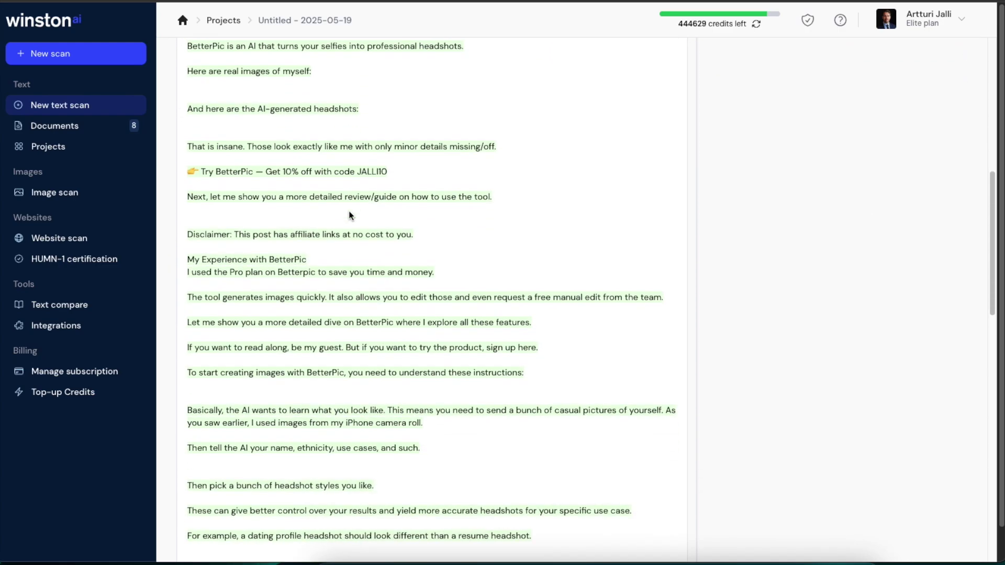
scroll(460, 326, down, 8)
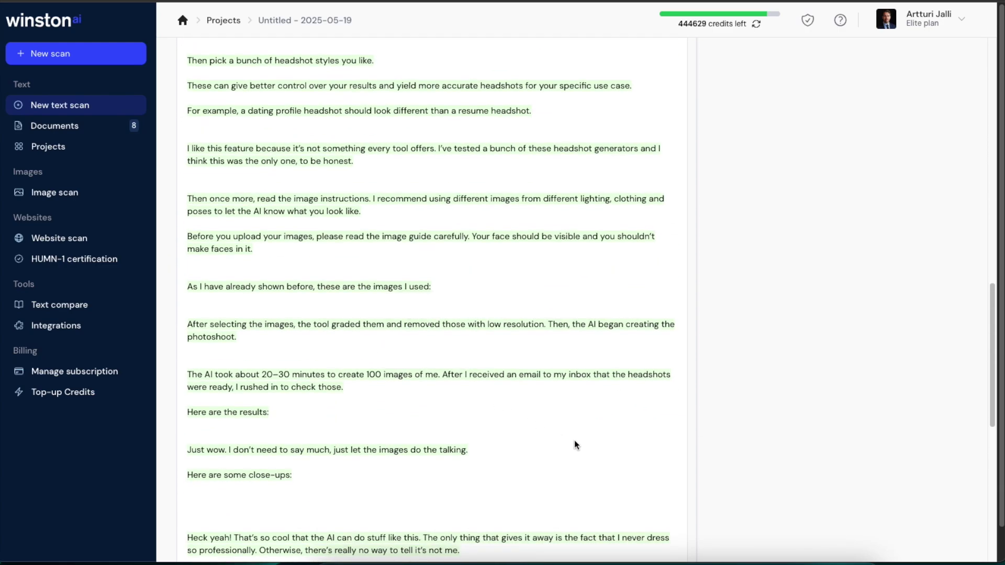
scroll(521, 378, down, 8)
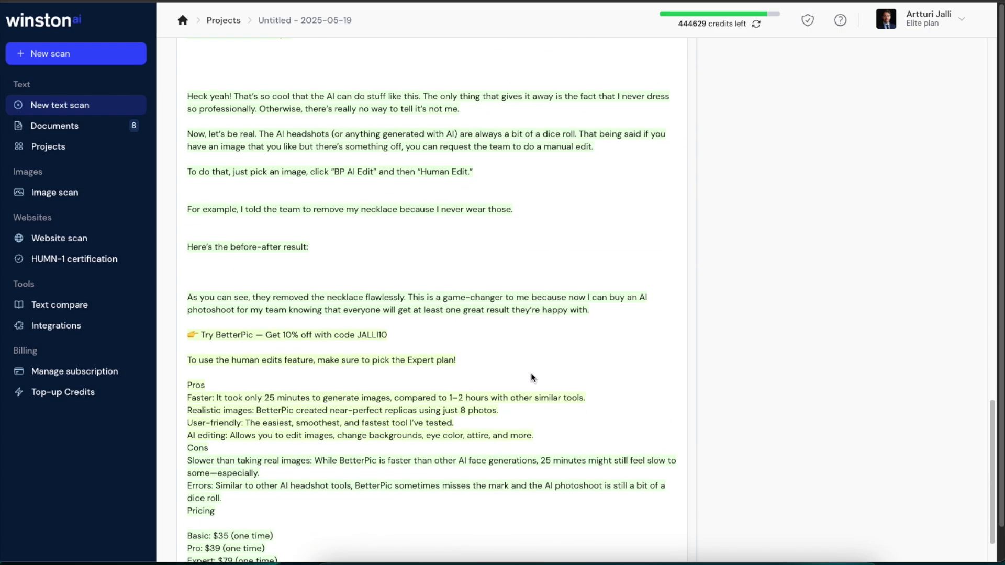
scroll(448, 366, up, 5)
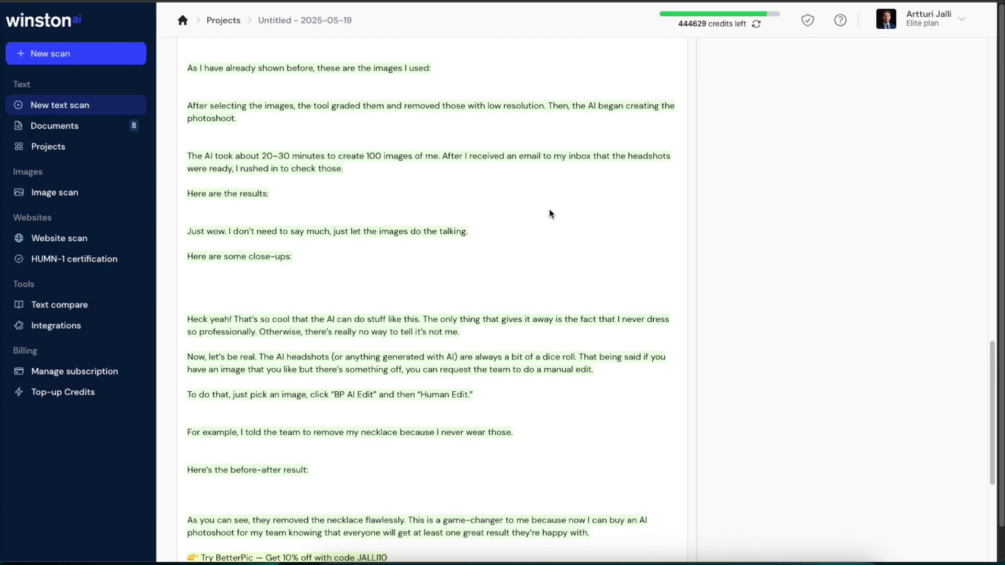
scroll(549, 209, up, 5)
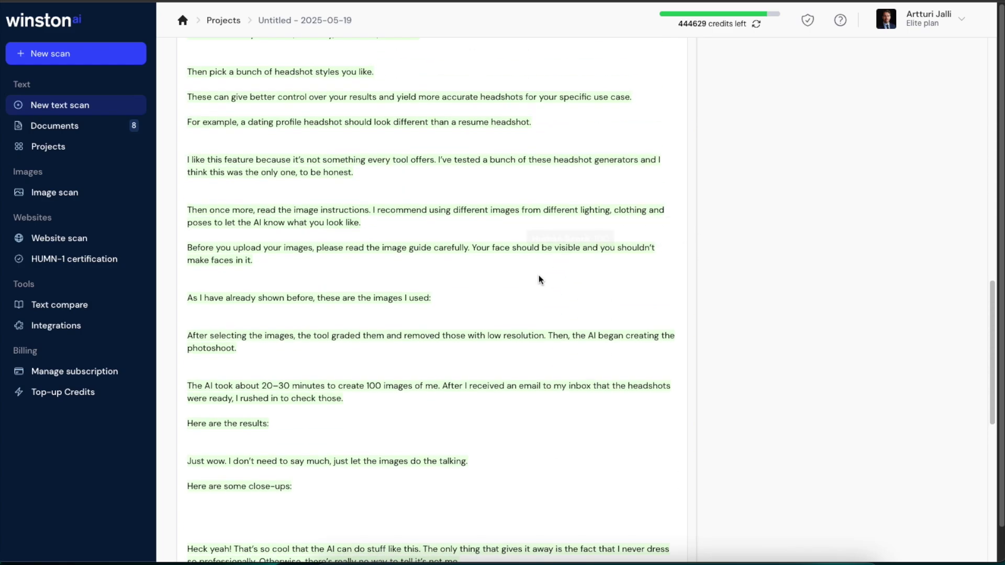
mouse_move(479, 247)
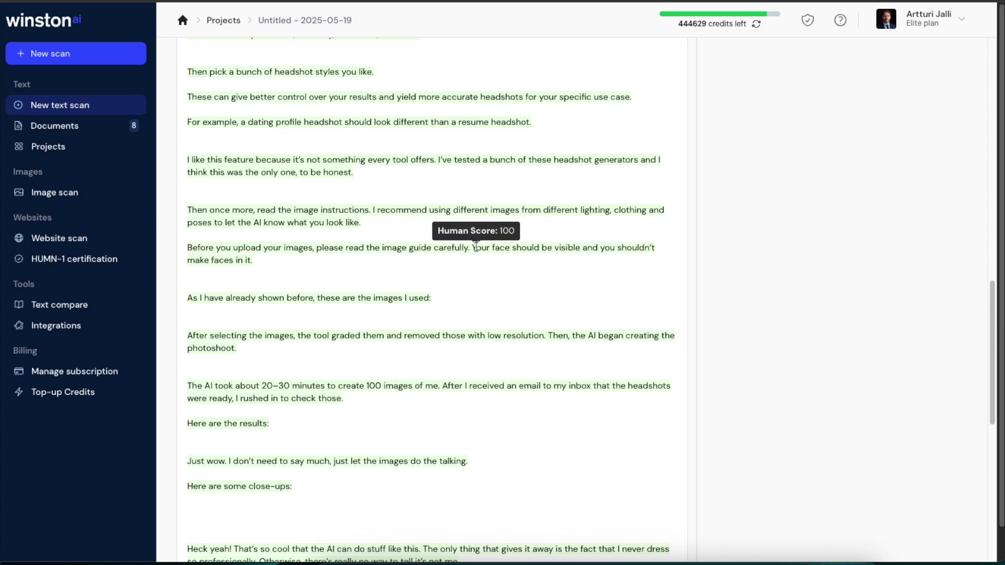
scroll(426, 277, up, 15)
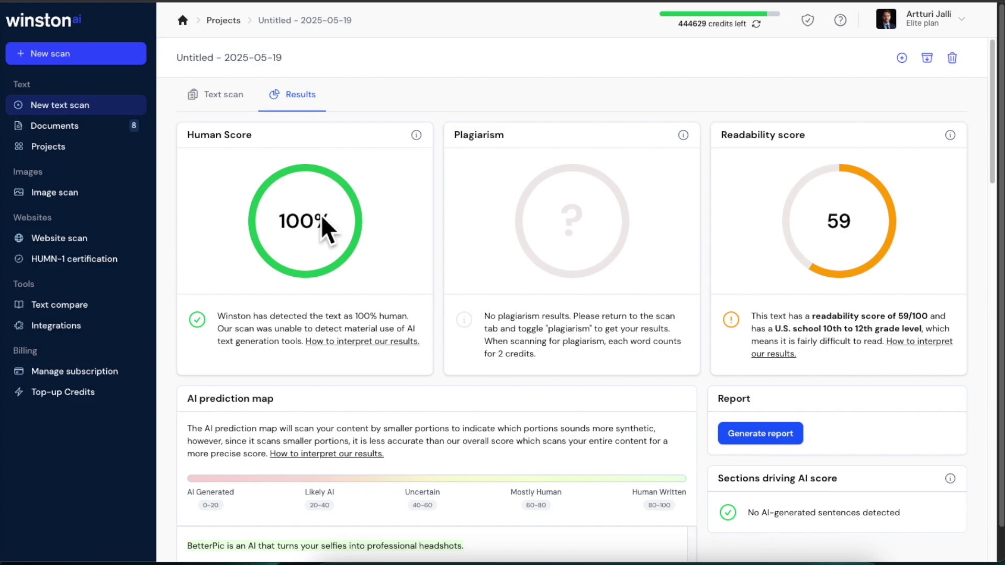
scroll(332, 221, down, 8)
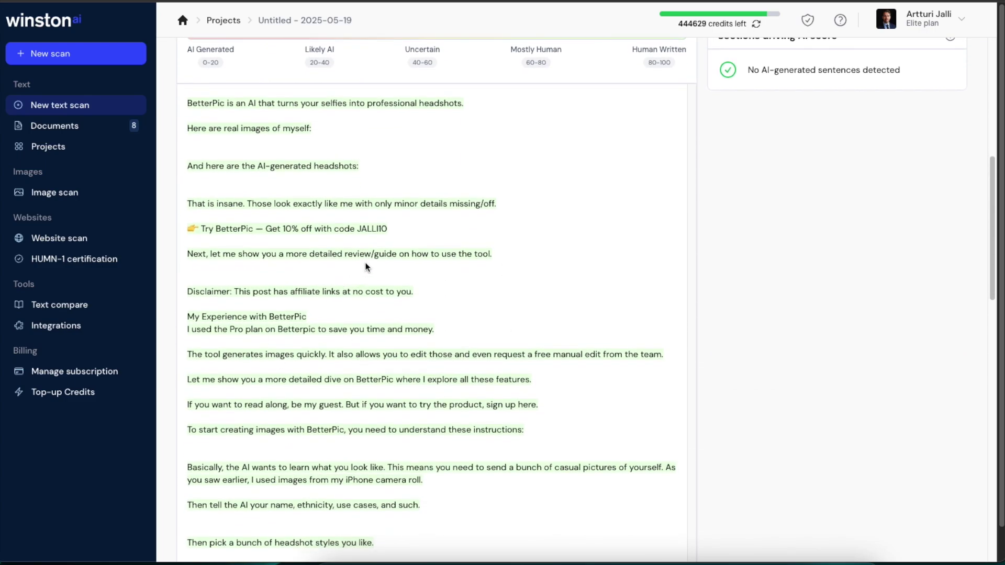
mouse_move(354, 256)
scroll(473, 243, up, 8)
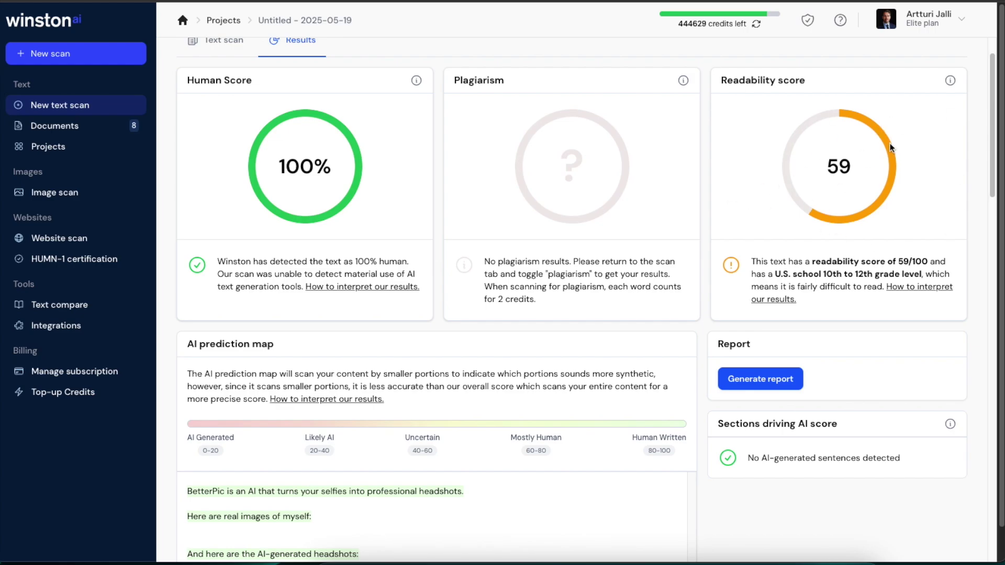
scroll(896, 134, up, 2)
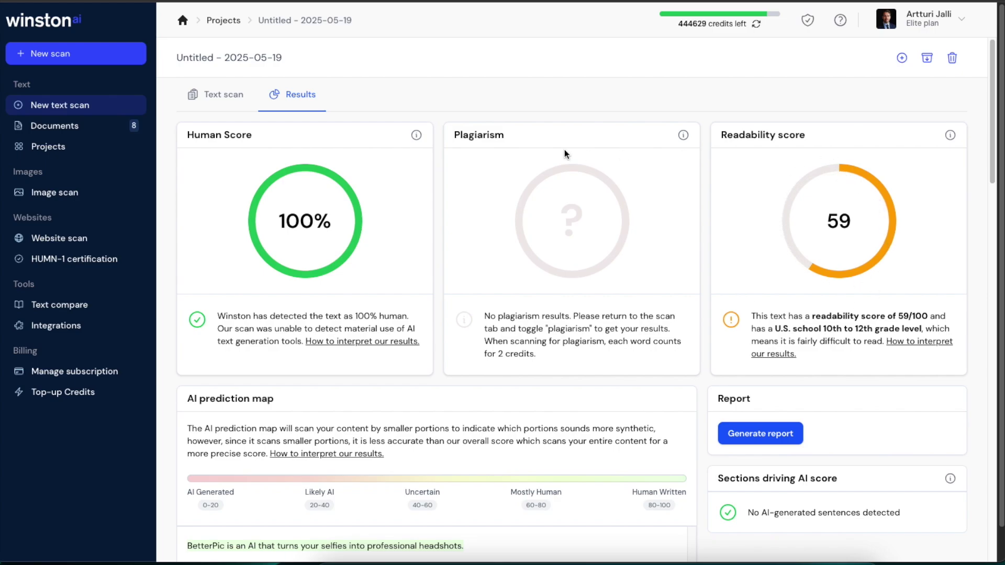
Step: Rescan the BetterPic review with Writing Feedback on and view its 14 suggestions
click(228, 99)
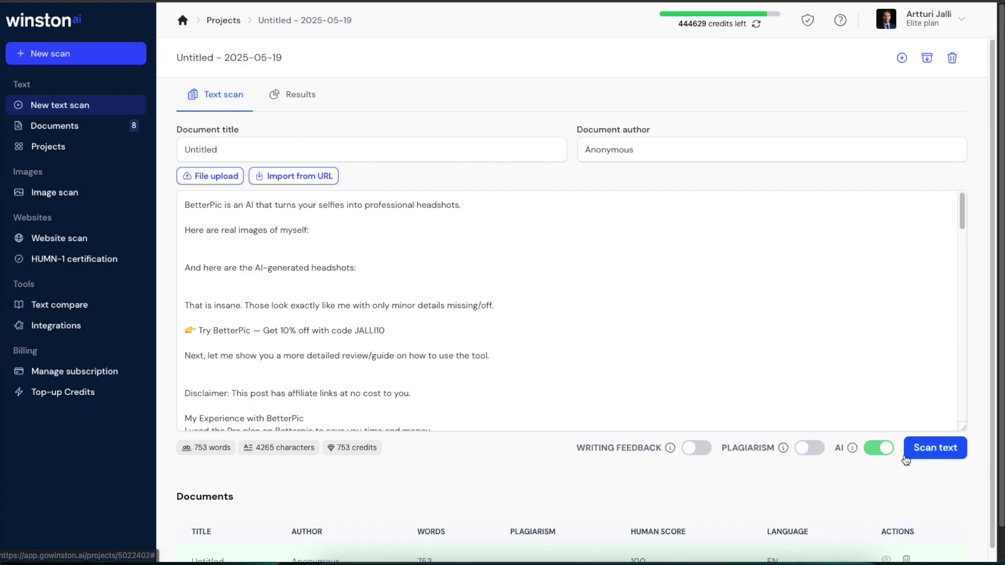
click(702, 450)
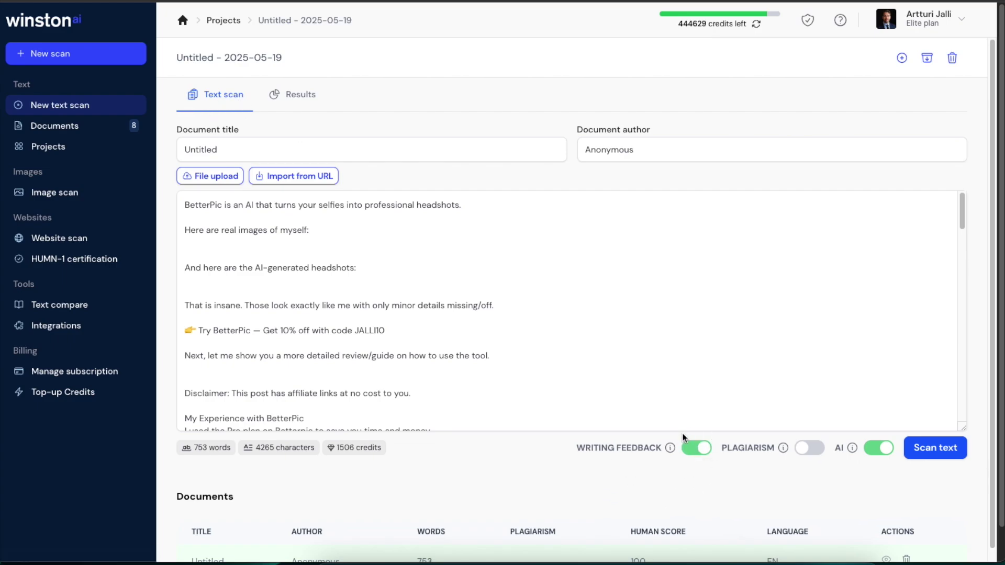
click(933, 449)
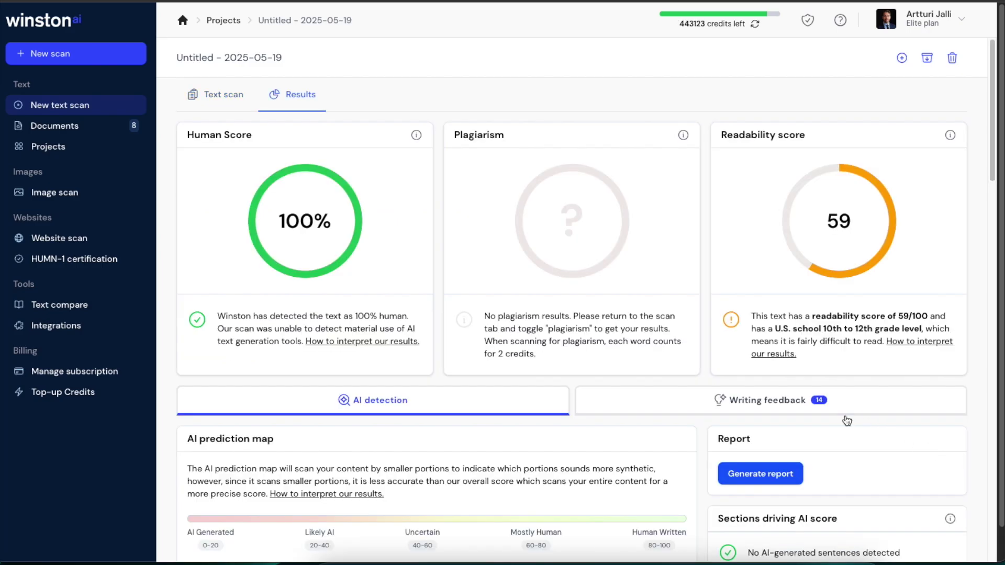
scroll(765, 253, down, 3)
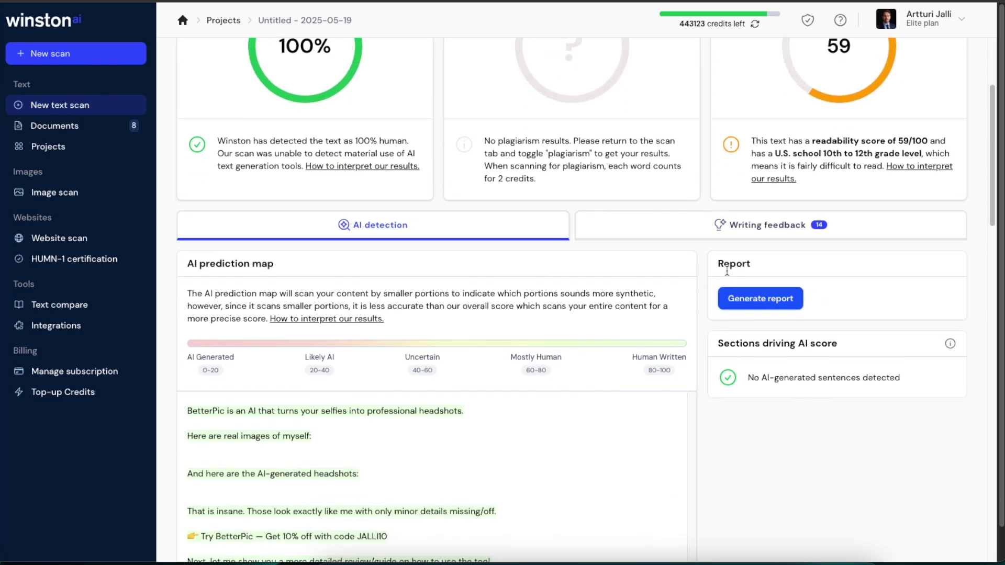
click(763, 227)
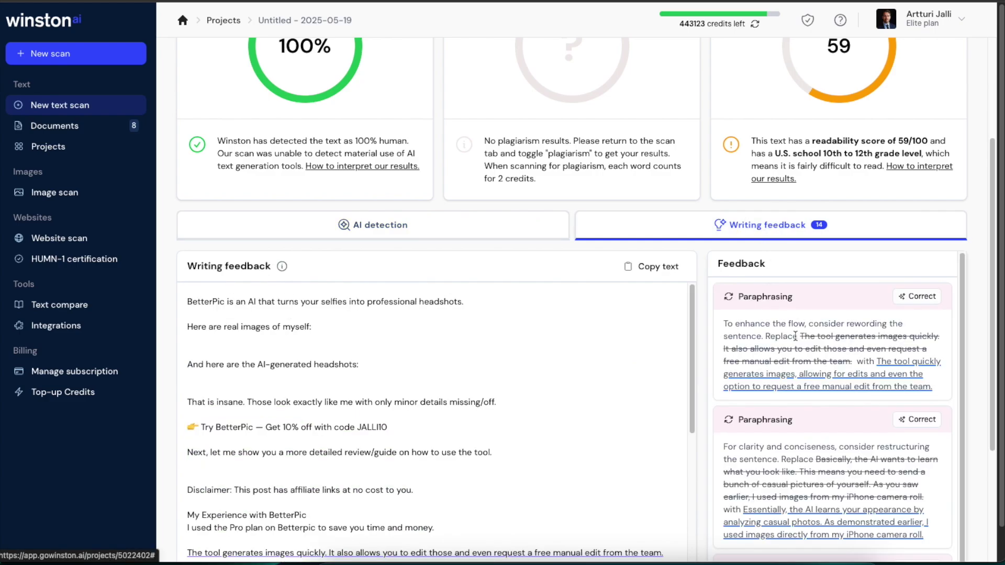
Step: Accept the first three Paraphrasing suggestions so their rewrites replace the original sentences
scroll(840, 325, down, 2)
scroll(818, 297, up, 2)
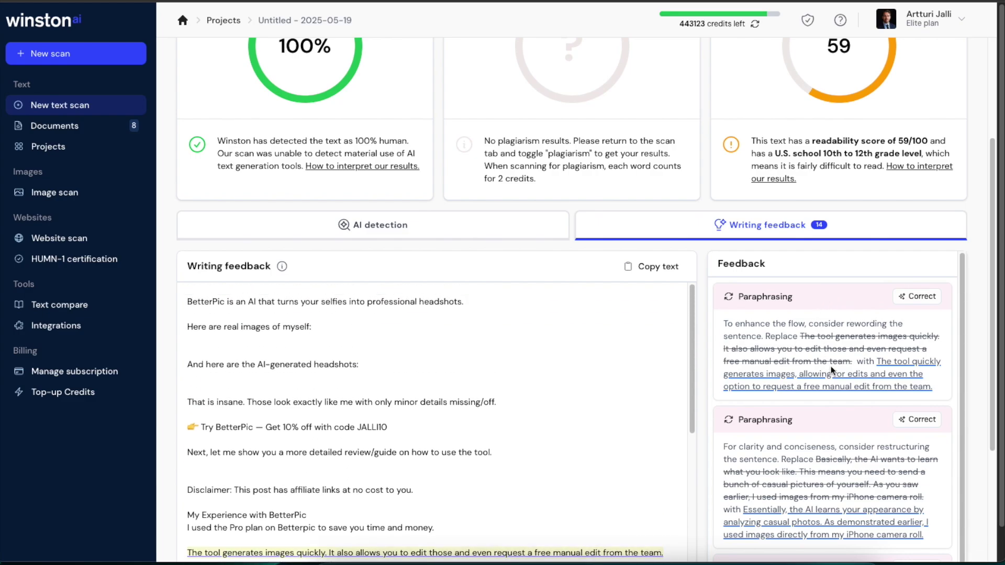
scroll(831, 370, down, 1)
drag(801, 333, 851, 362)
click(825, 334)
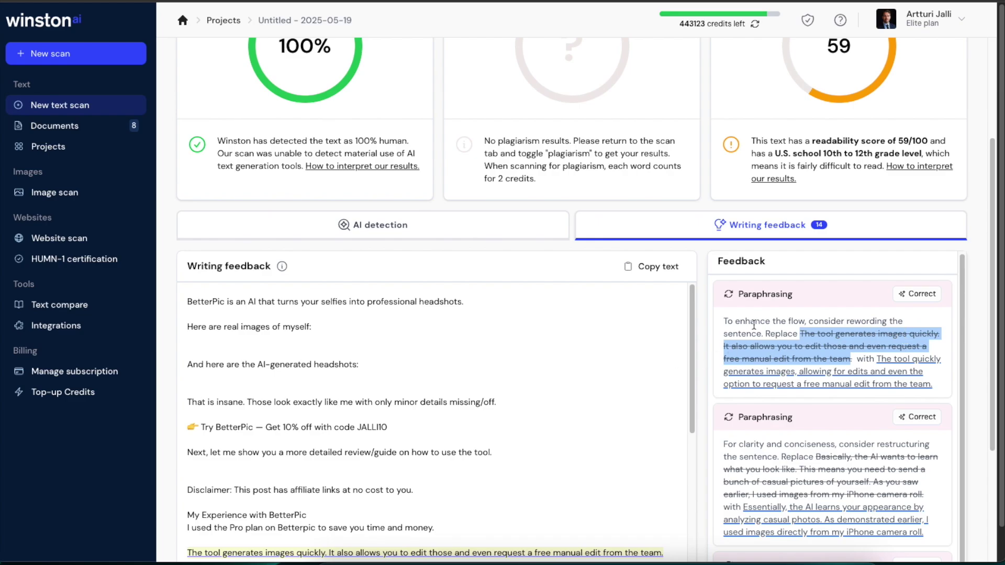
click(911, 301)
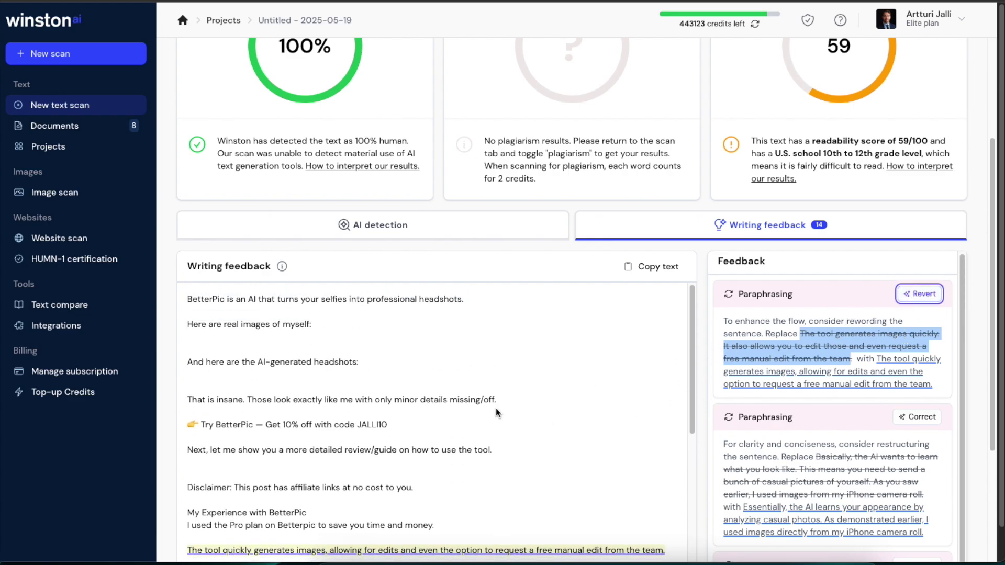
click(915, 416)
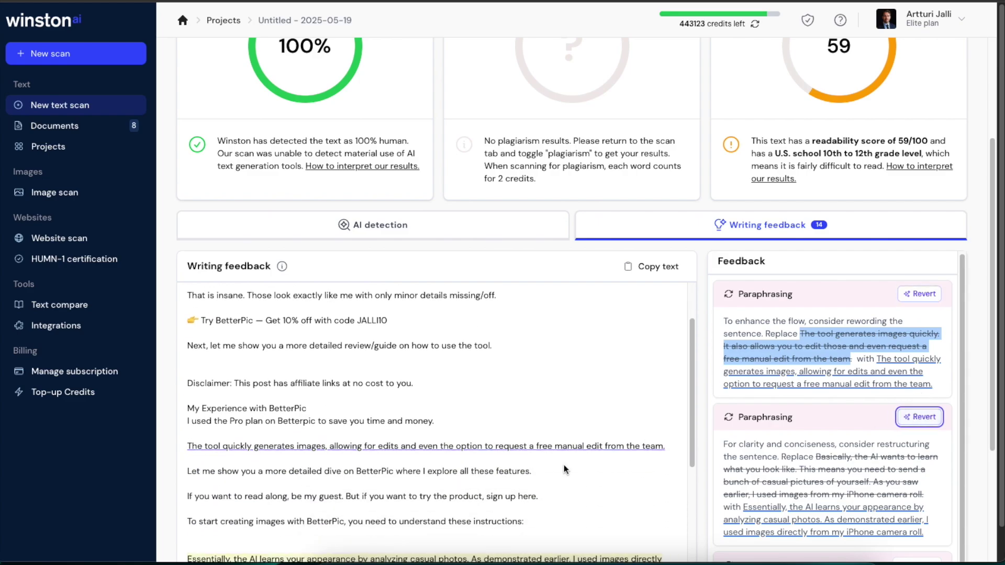
scroll(890, 434, down, 3)
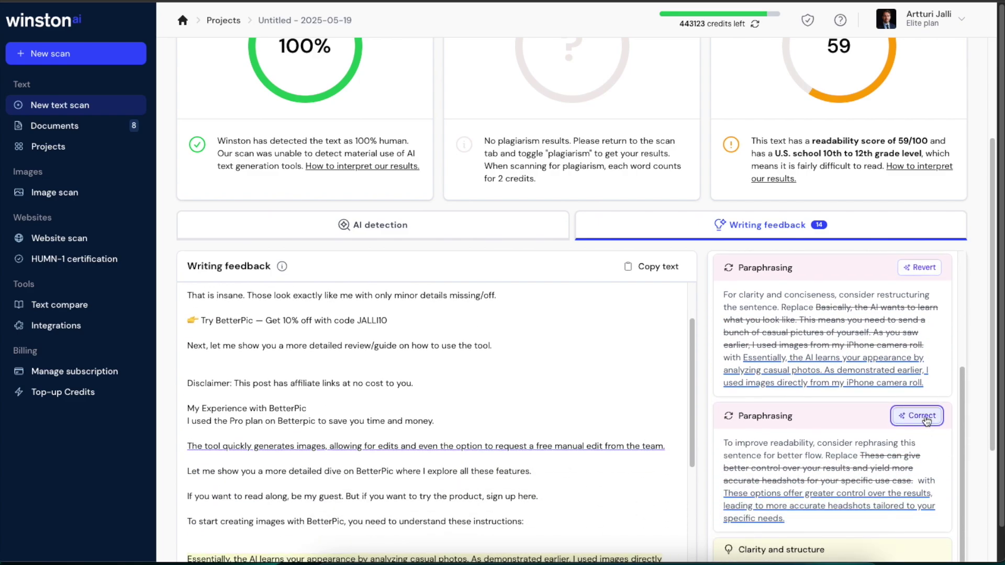
click(923, 417)
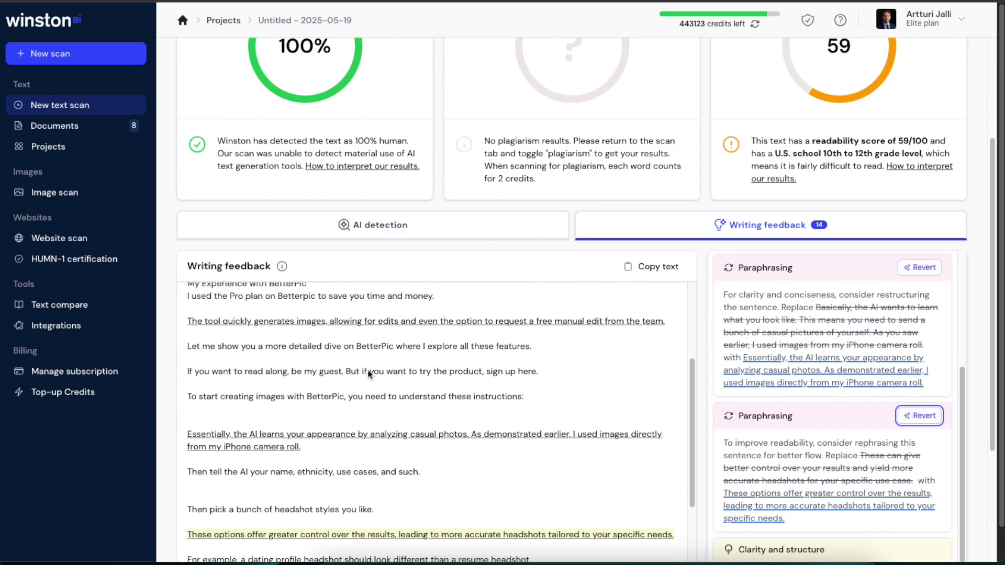
Step: Back at the top of the results, highlight the Readability score and Plagiarism headings
scroll(387, 471, down, 2)
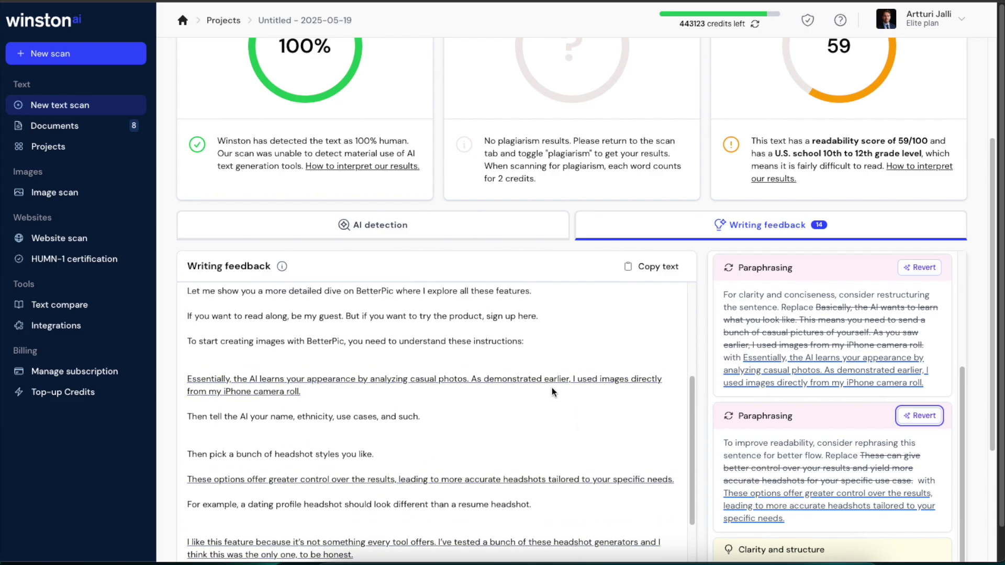
scroll(551, 388, up, 10)
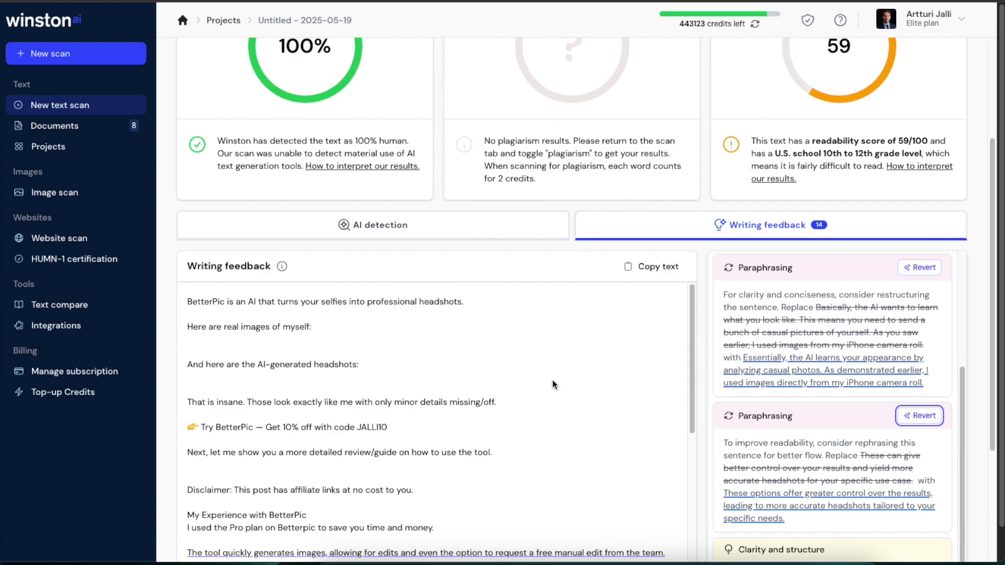
scroll(430, 378, up, 3)
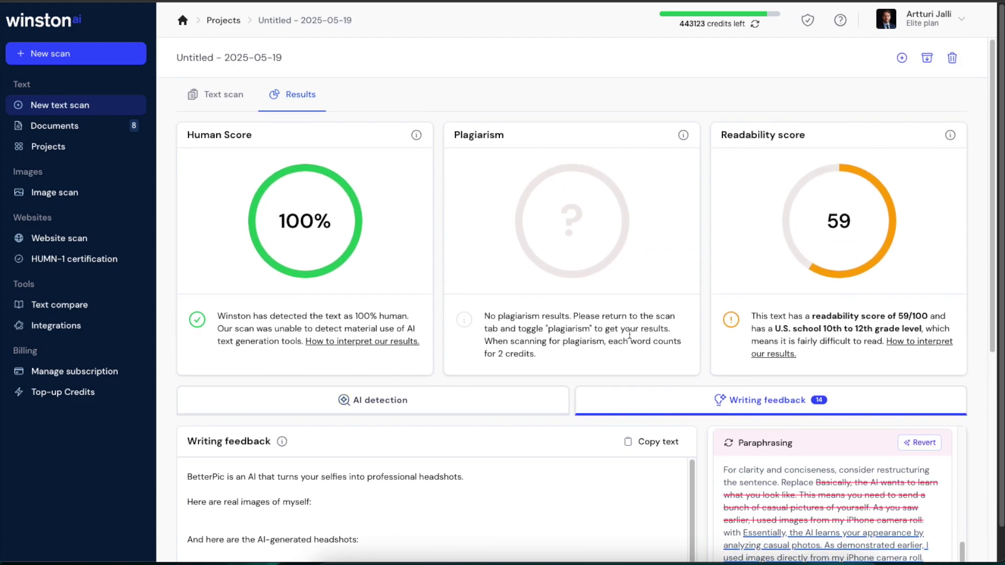
triple_click(754, 302)
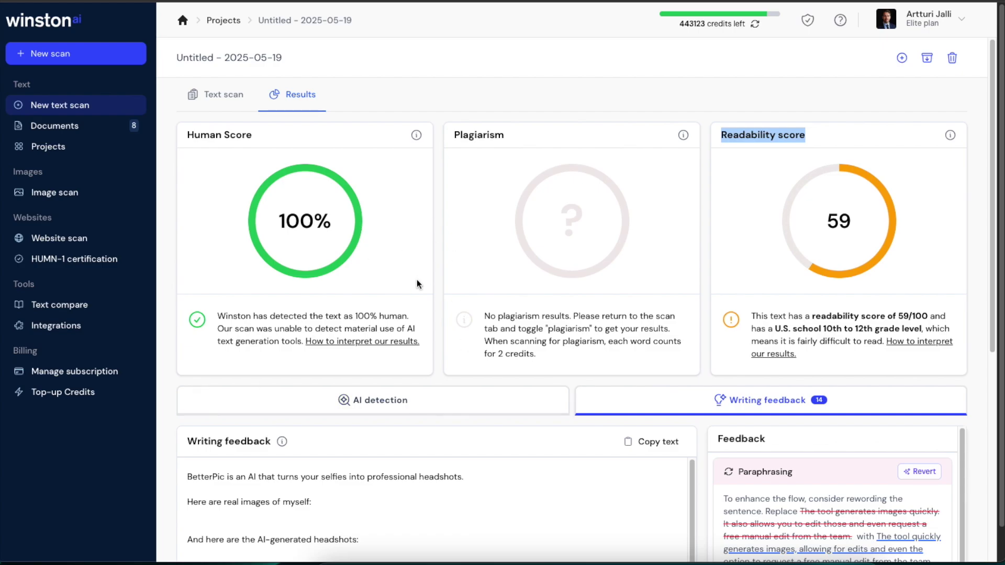
double_click(467, 136)
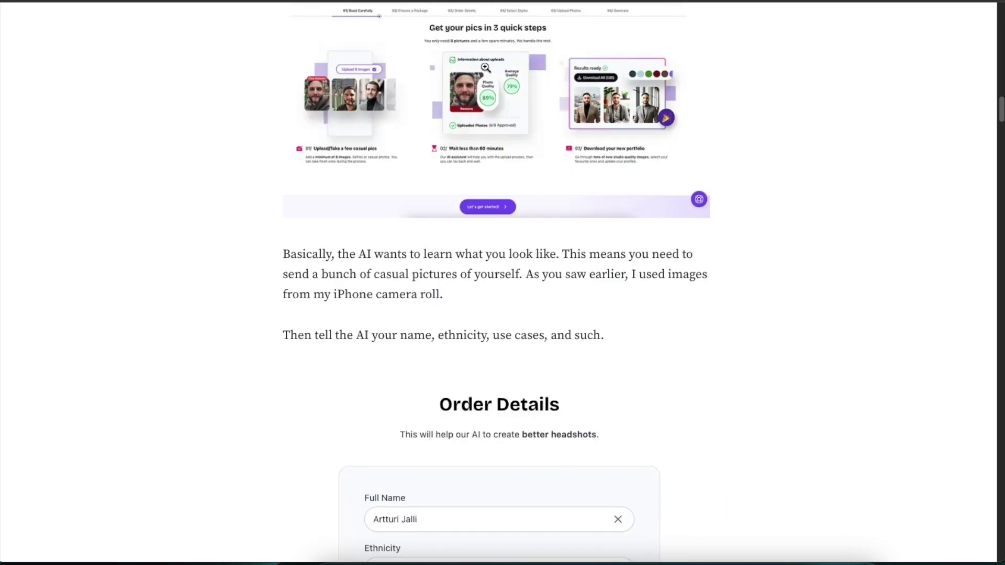
Step: Highlight the BetterPic Review article's publication date on Medium
scroll(392, 270, up, 15)
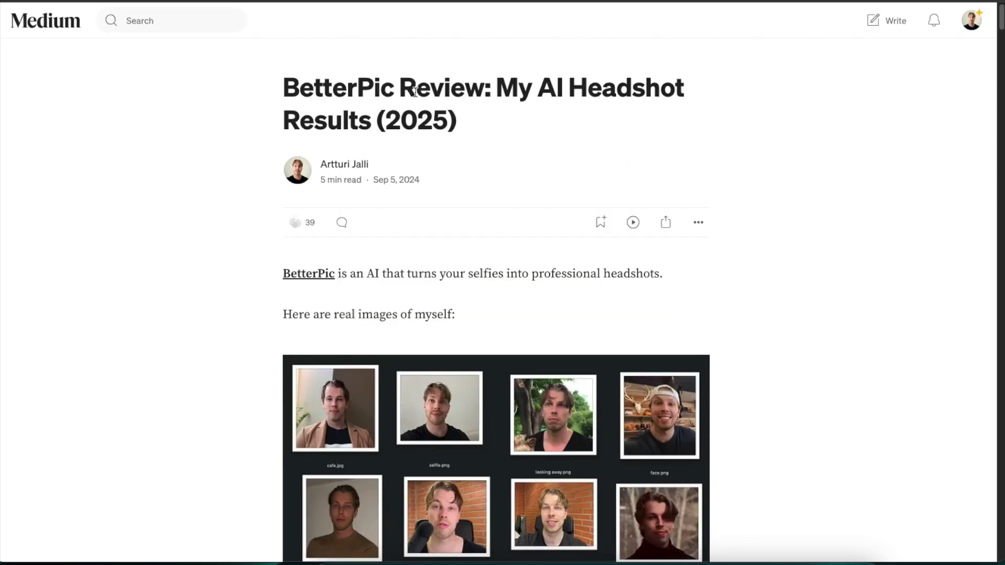
scroll(259, 218, down, 1)
scroll(269, 108, up, 1)
drag(430, 183, 372, 179)
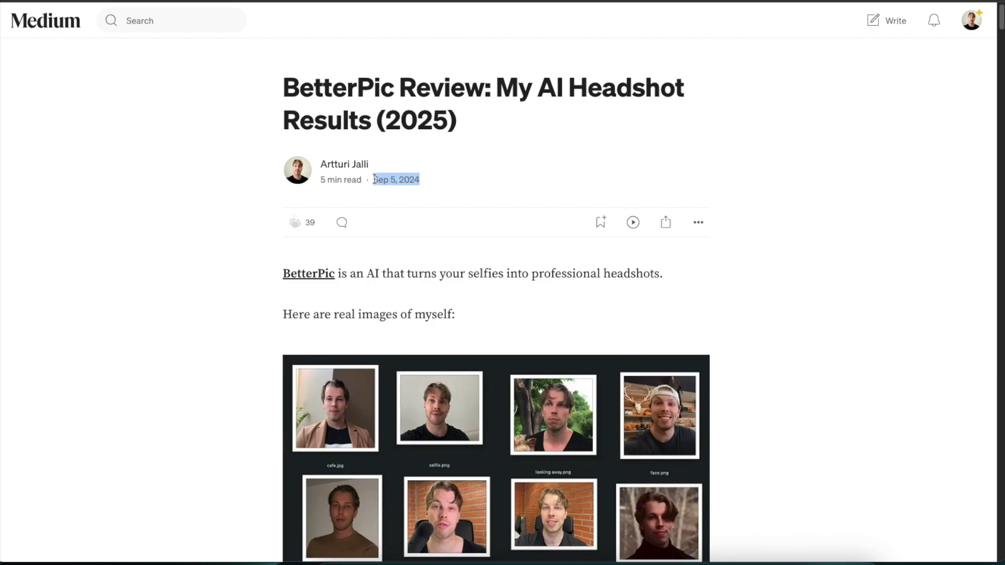
click(184, 313)
Step: Select the article body from its first line to the closing paragraph, then go back to Winston AI
scroll(184, 313, down, 2)
drag(246, 178, 594, 358)
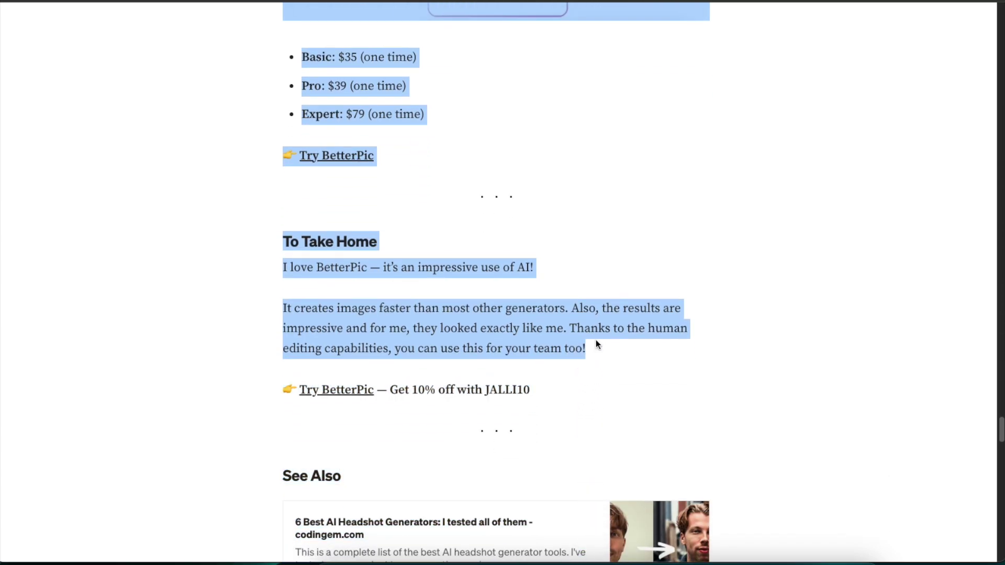
key(ctrl+Tab)
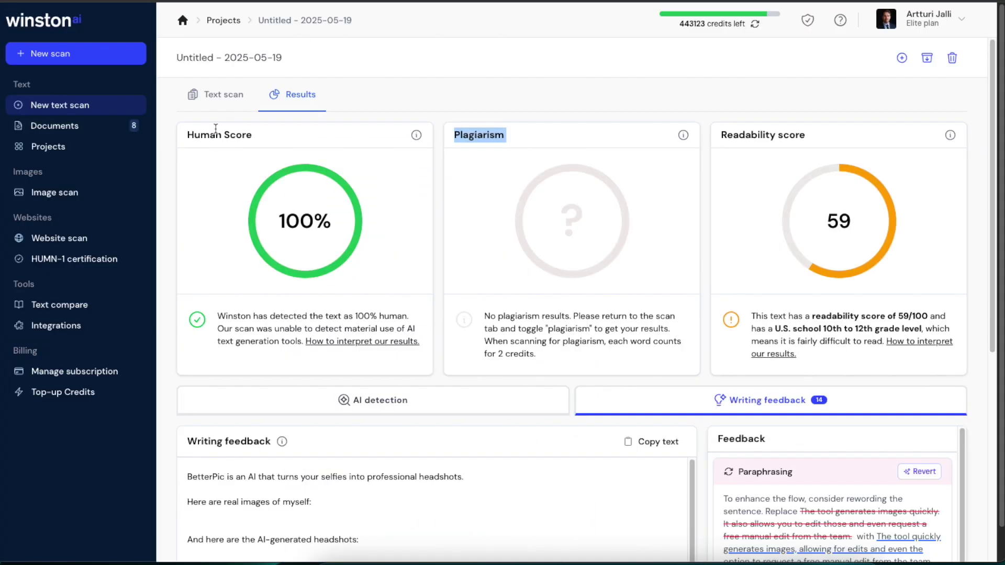
click(224, 95)
Step: Clear the text scan box and paste in the copied BetterPic article
click(389, 332)
key(ctrl+a)
key(BackSpace)
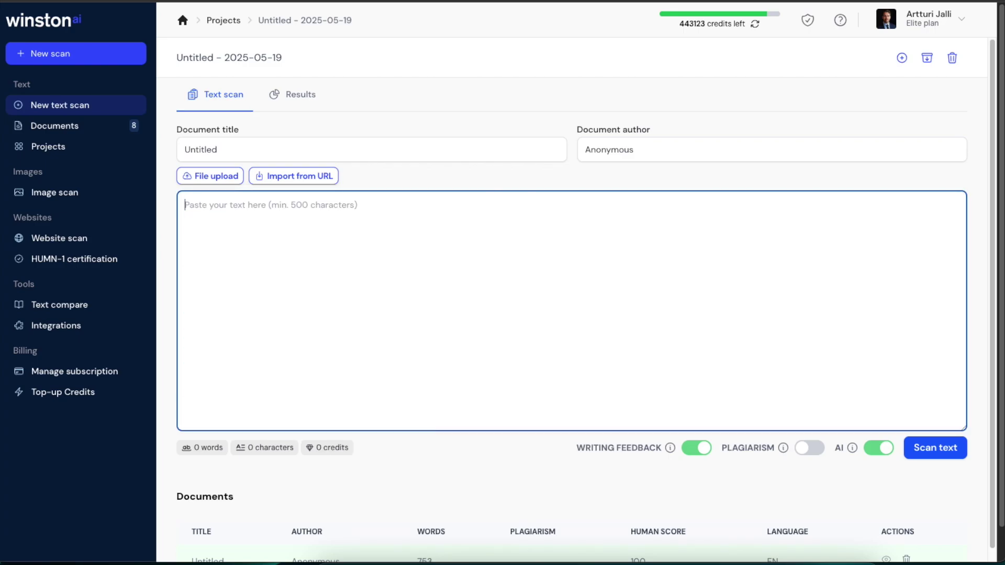
key(ctrl+v)
Step: Enable Plagiarism, disable AI detection, and run the plagiarism-only scan
click(809, 448)
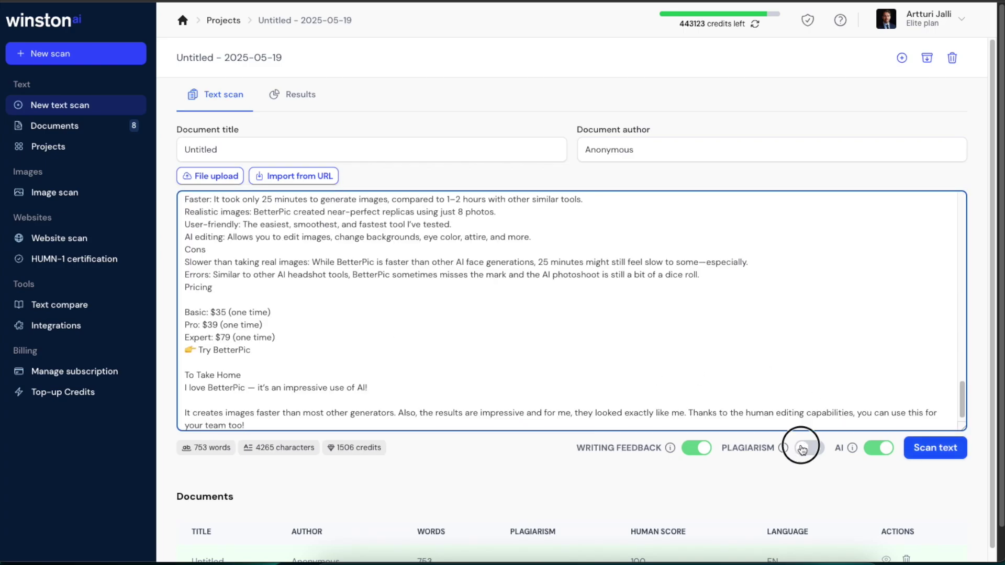
click(880, 448)
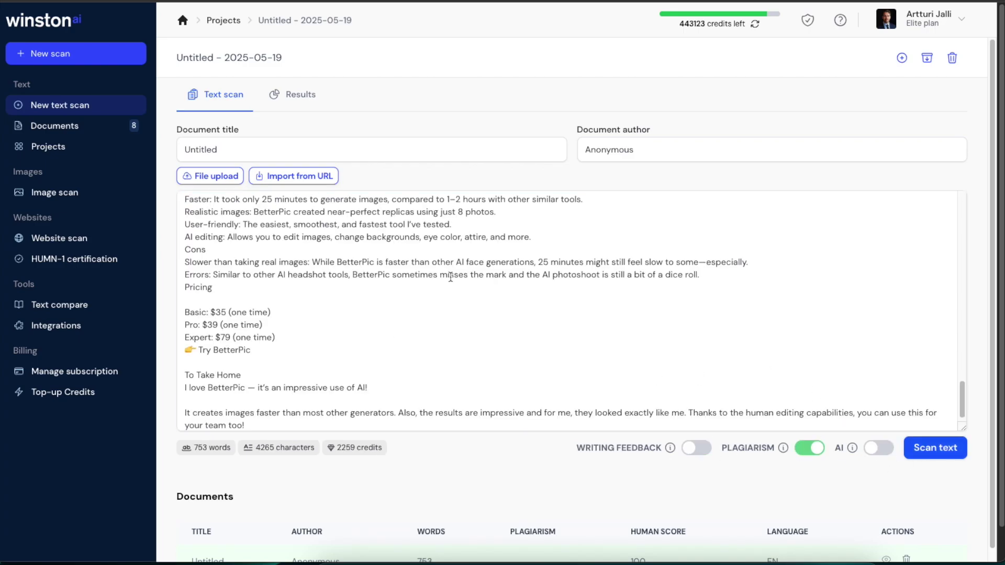
scroll(381, 285, up, 15)
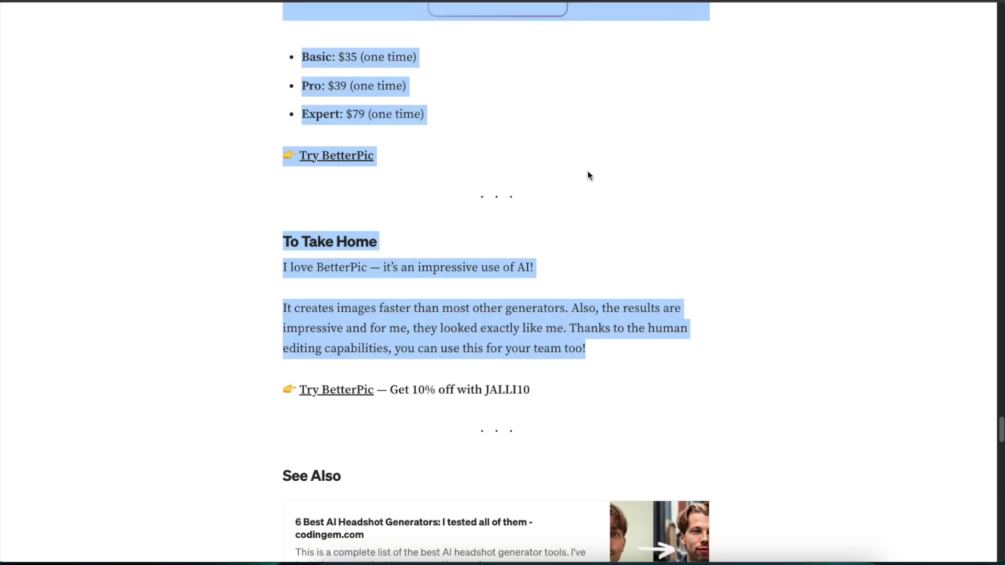
scroll(588, 171, up, 15)
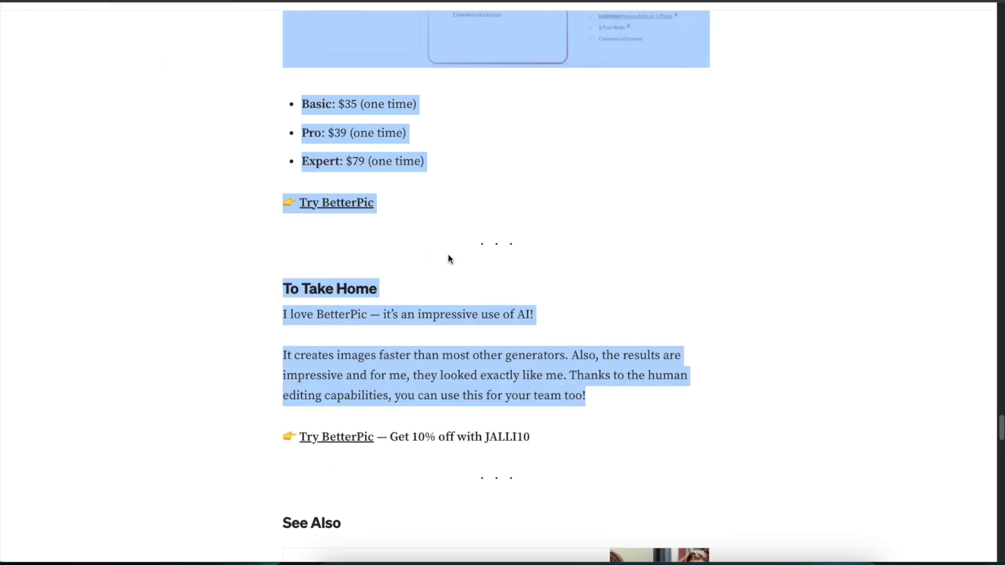
scroll(502, 272, up, 4)
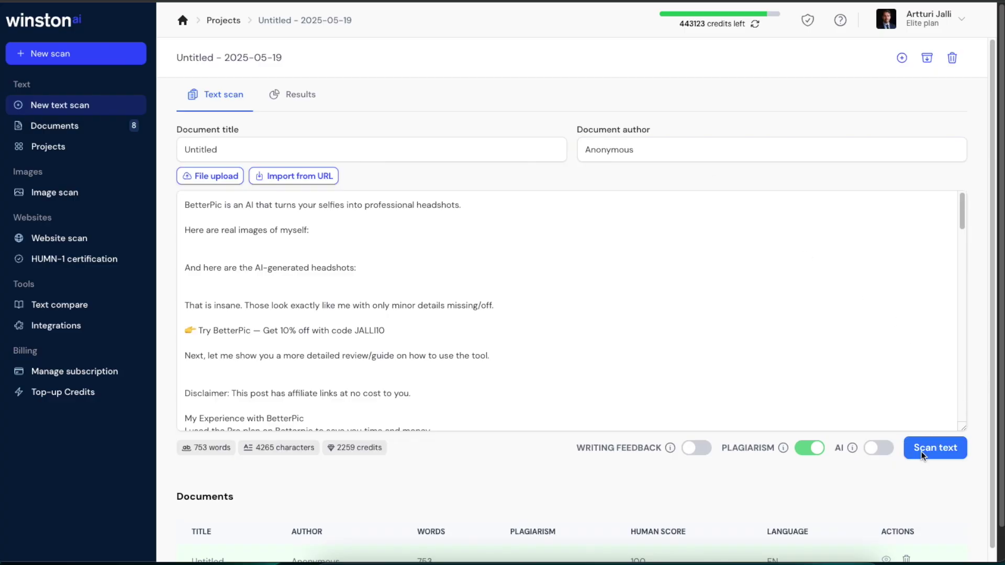
click(922, 448)
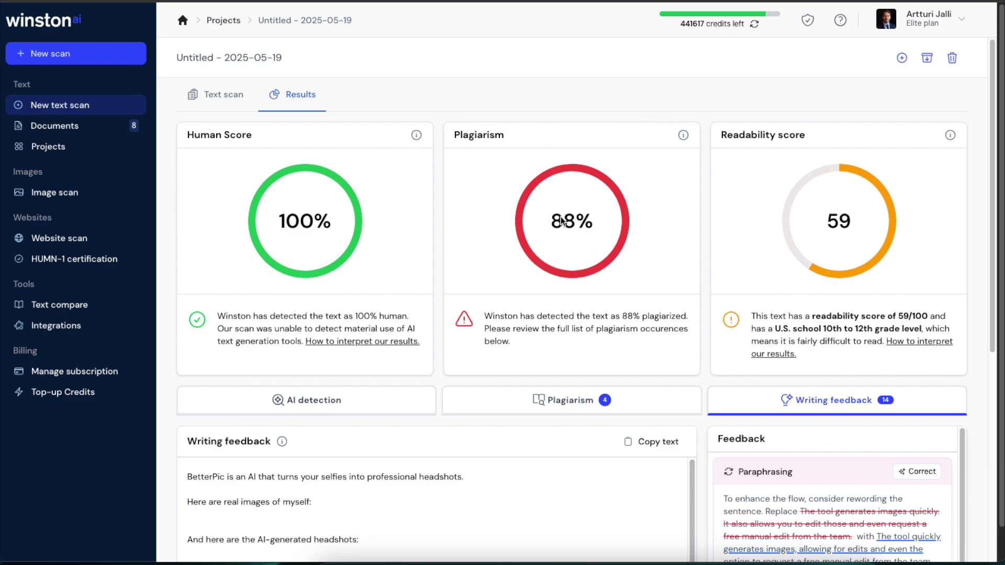
scroll(561, 218, down, 1)
scroll(540, 187, up, 1)
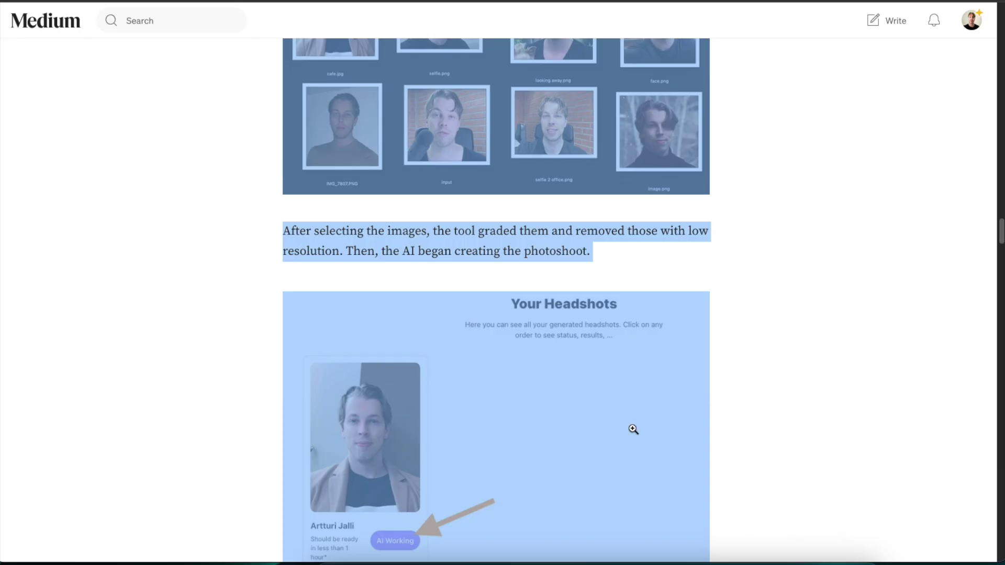
scroll(633, 429, down, 10)
scroll(522, 274, up, 15)
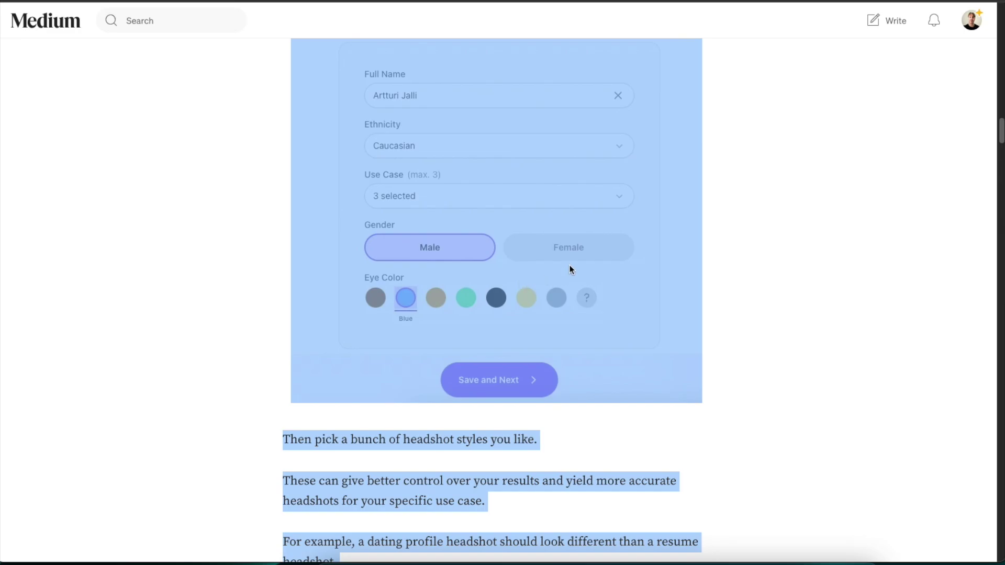
scroll(577, 209, up, 8)
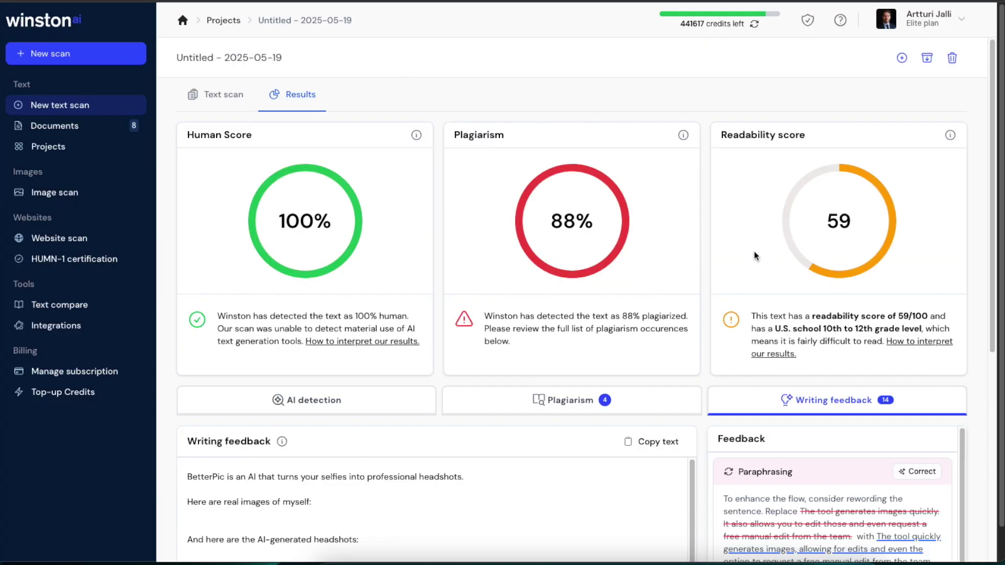
scroll(668, 215, down, 1)
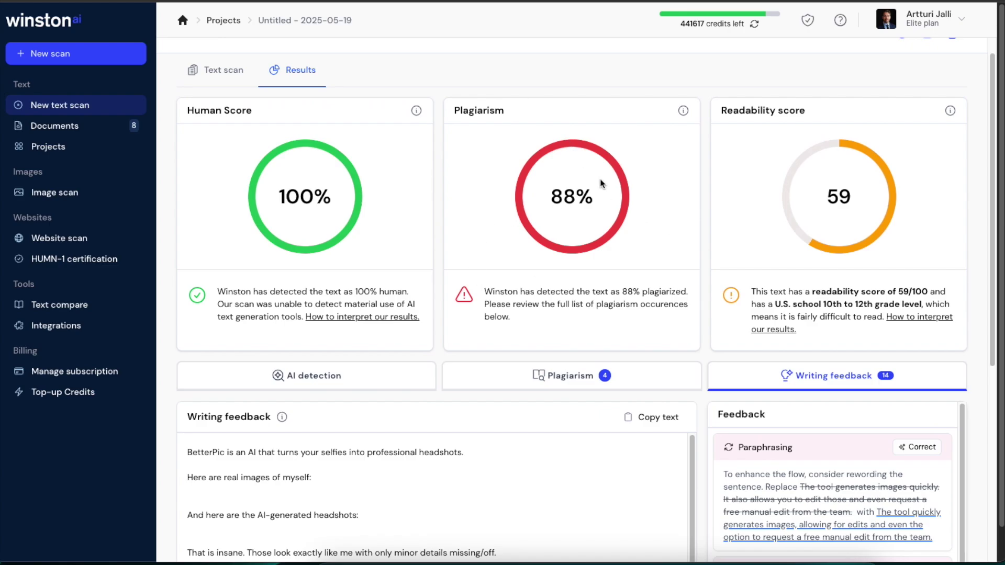
scroll(600, 180, down, 5)
scroll(586, 184, up, 5)
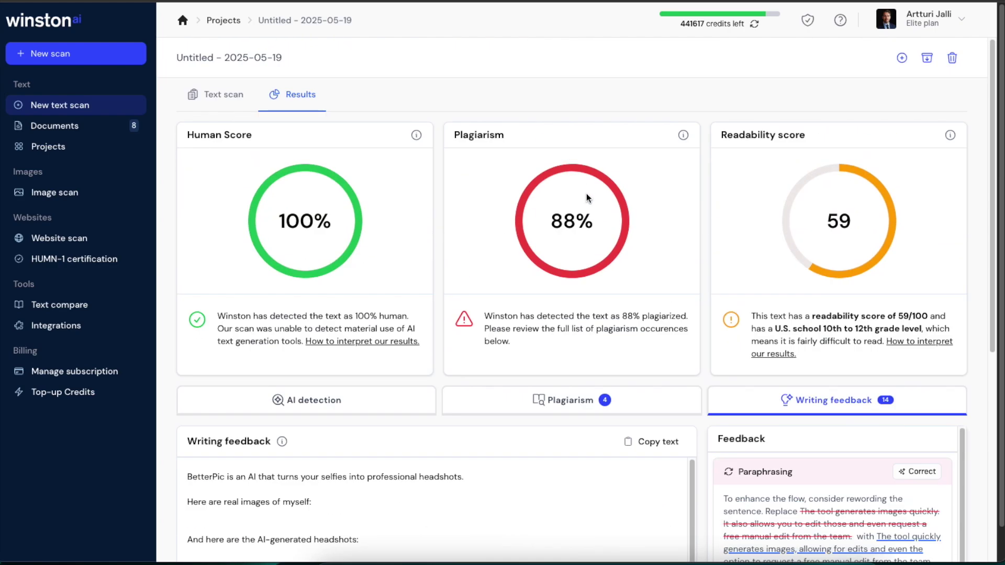
Step: Open the Plagiarism tab and scroll through the marked submitted text and matching sources
click(547, 400)
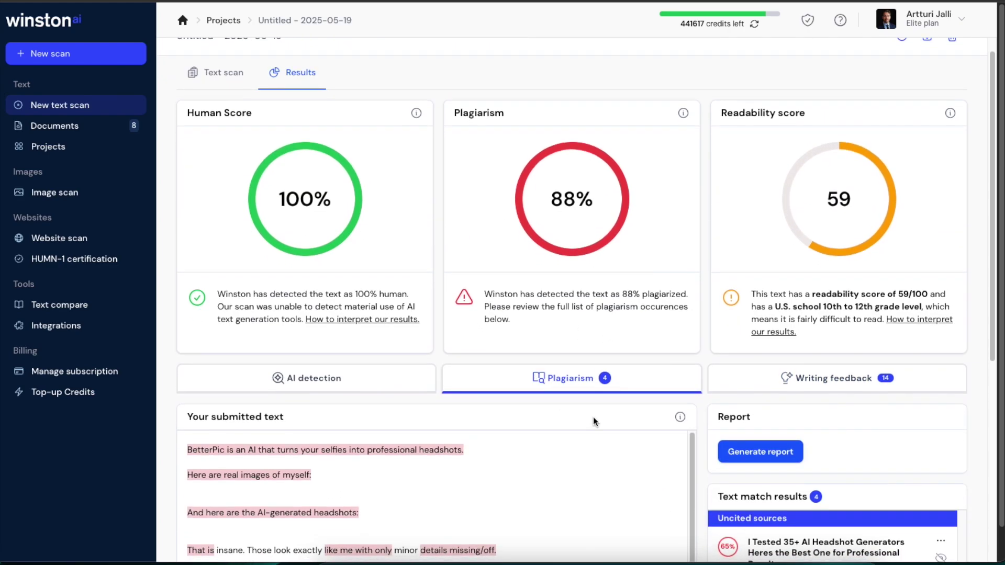
scroll(574, 306, down, 2)
scroll(573, 307, down, 2)
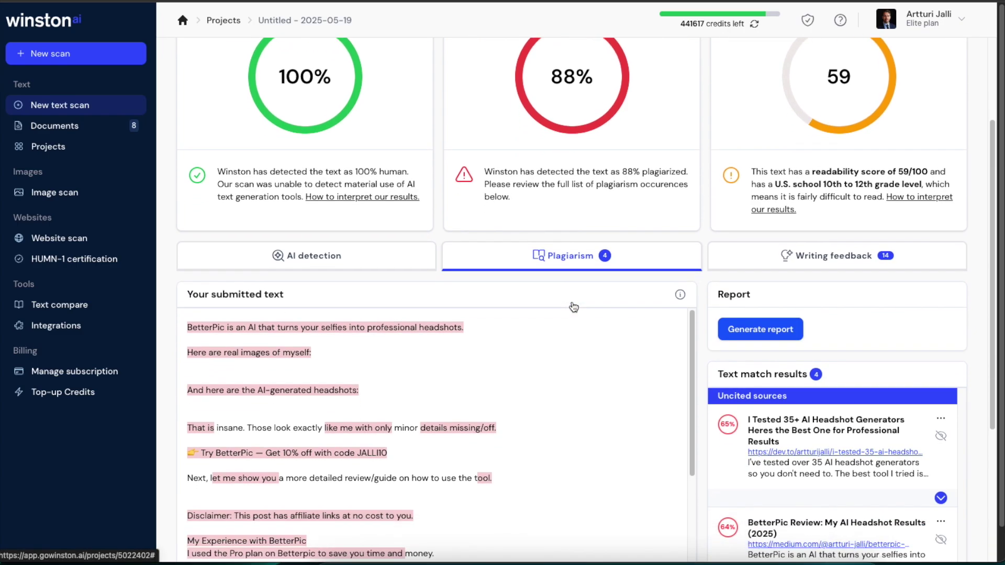
scroll(366, 315, down, 1)
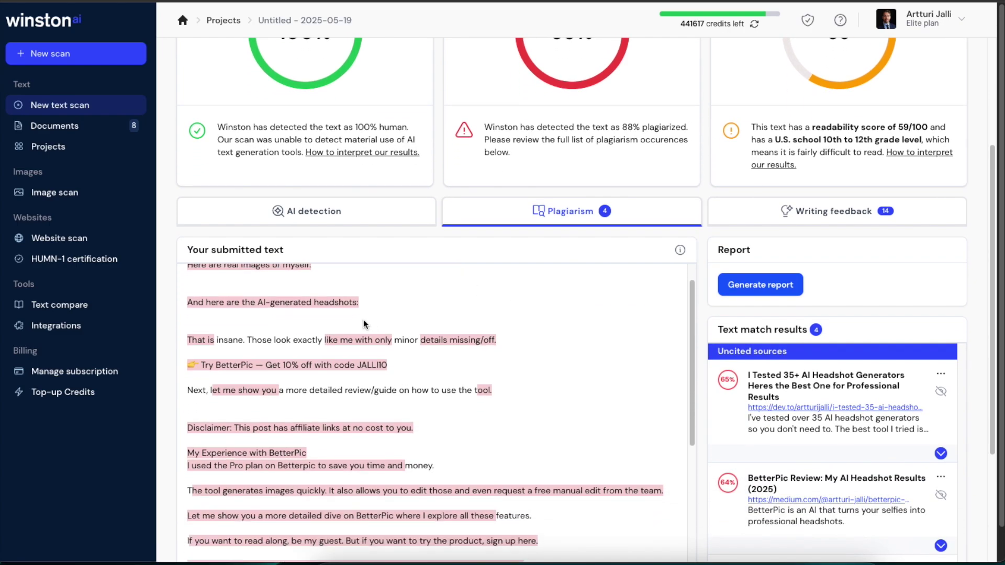
scroll(340, 388, down, 4)
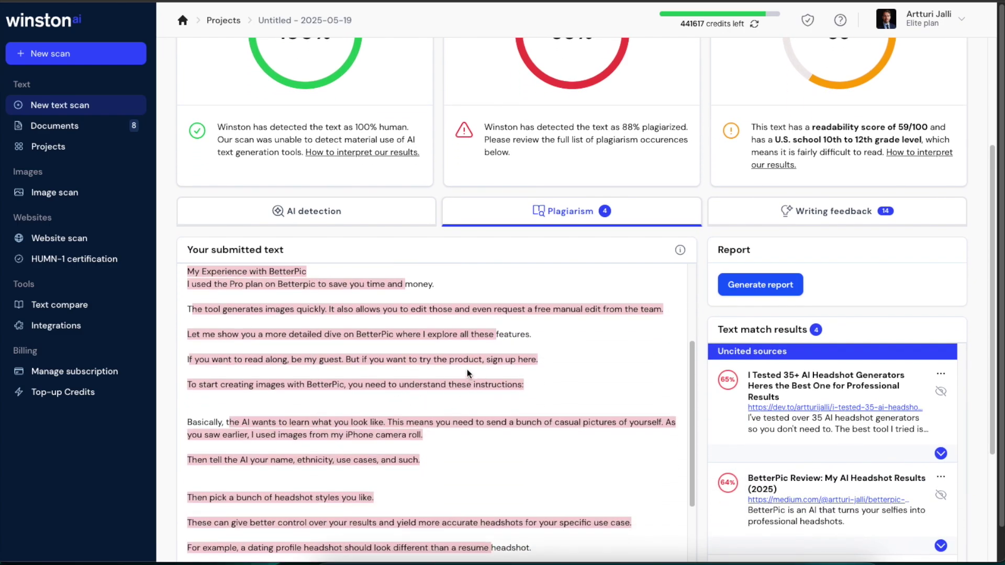
scroll(319, 479, up, 3)
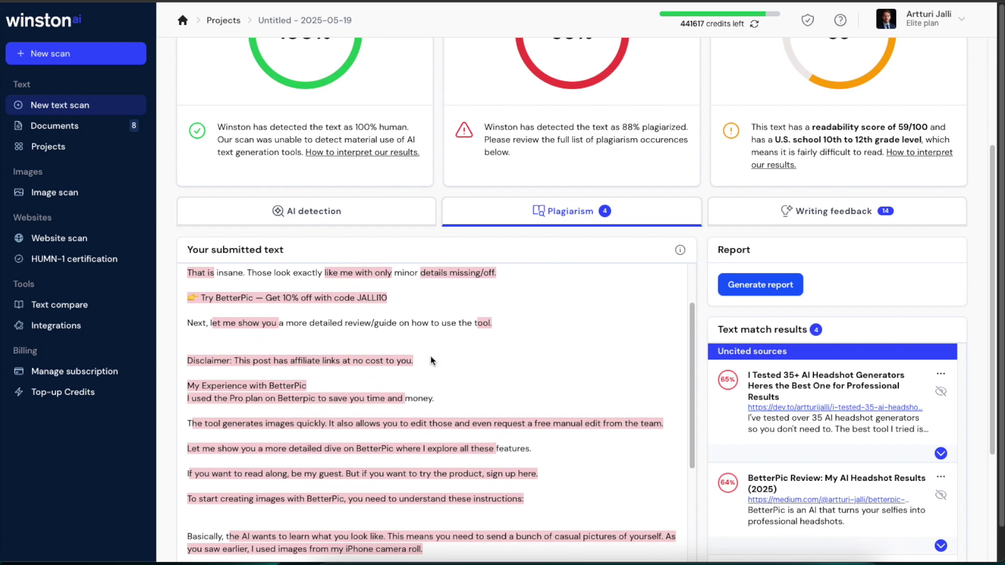
scroll(822, 284, down, 3)
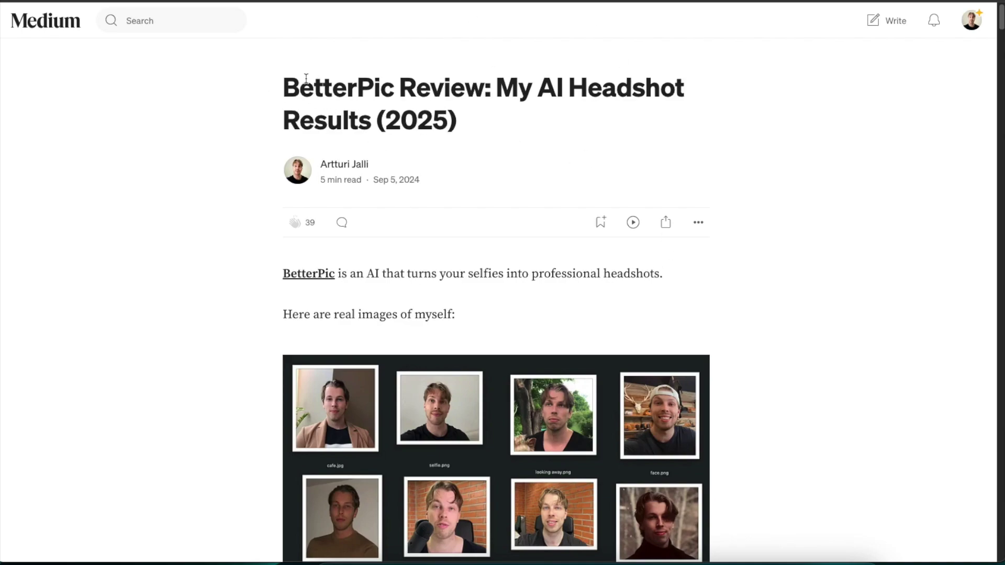
drag(284, 82, 523, 92)
key(ctrl+a)
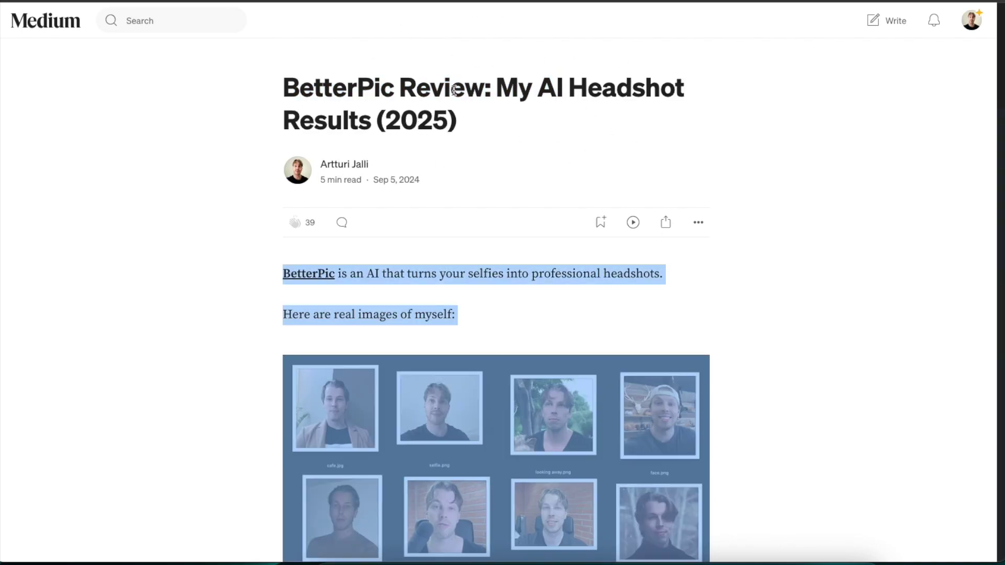
click(733, 64)
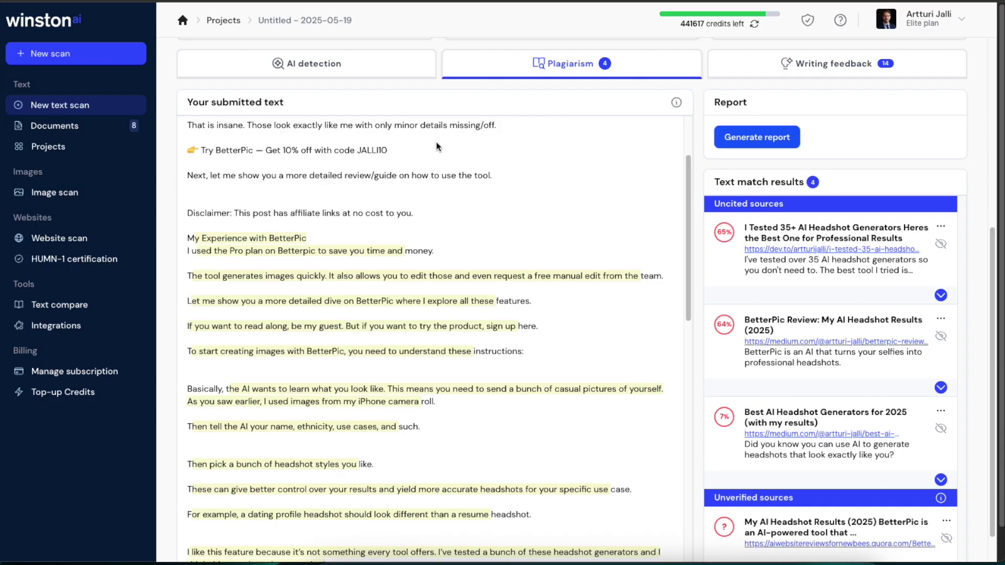
scroll(437, 152, up, 6)
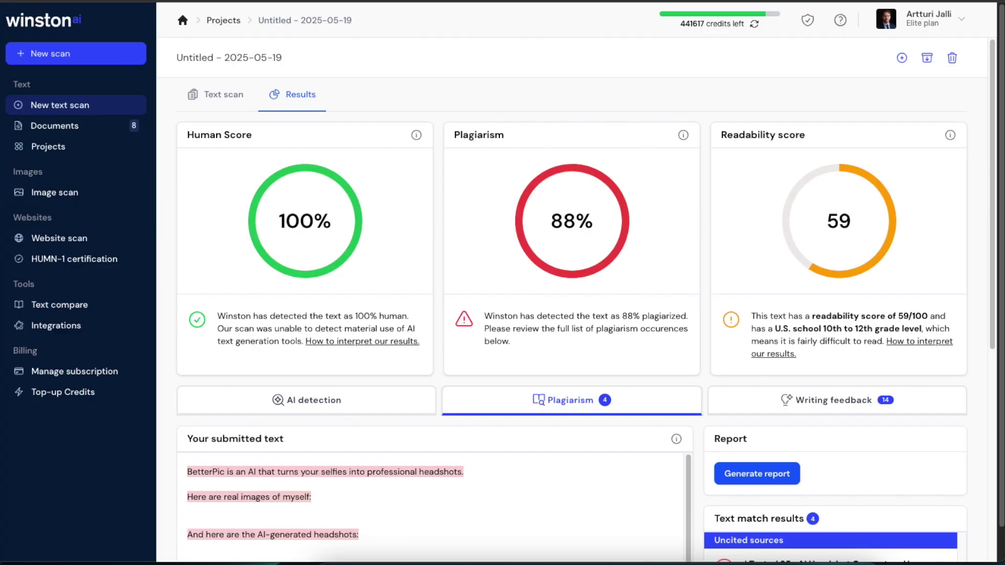
scroll(618, 168, down, 8)
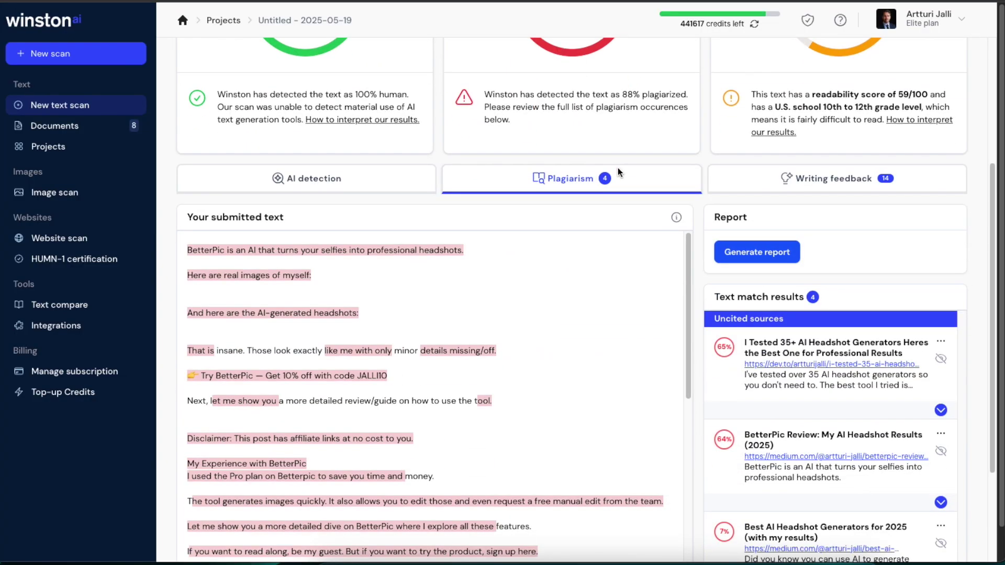
scroll(608, 167, up, 8)
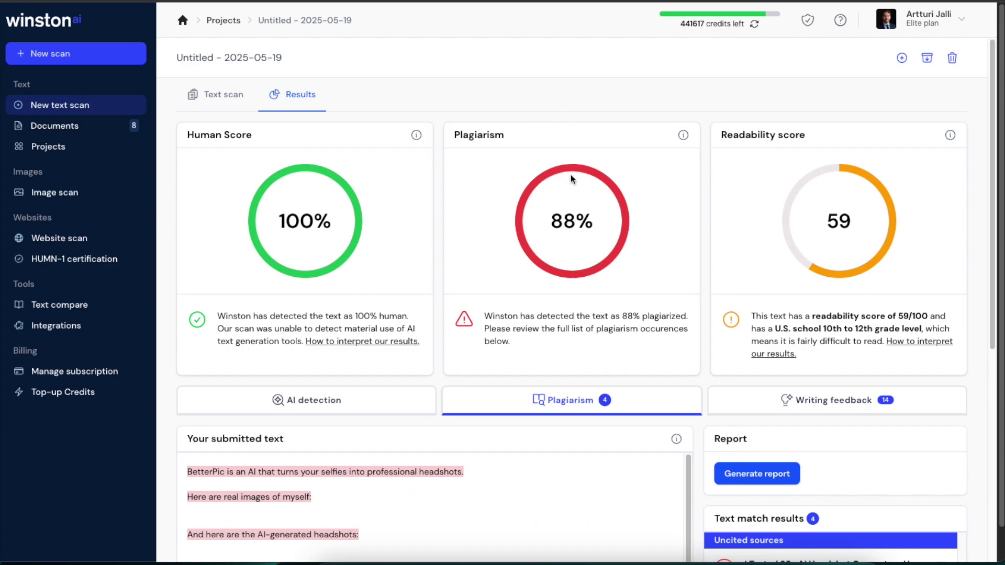
scroll(534, 245, down, 2)
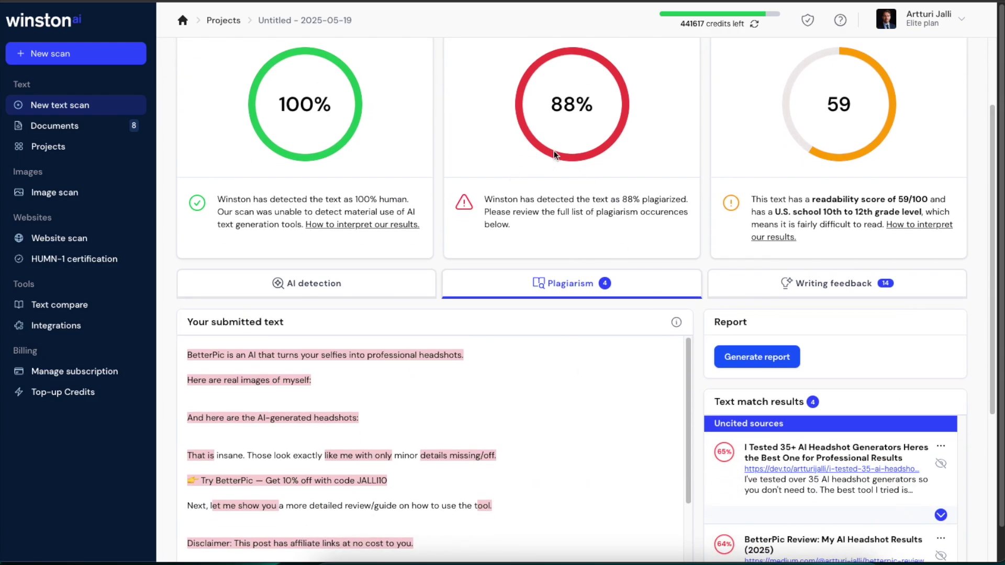
scroll(514, 200, up, 2)
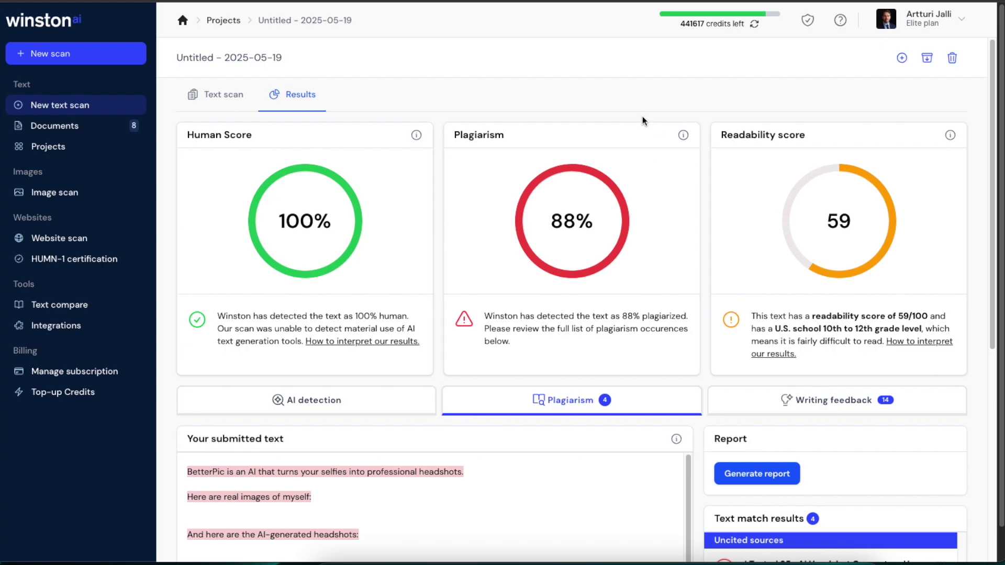
drag(514, 135, 415, 130)
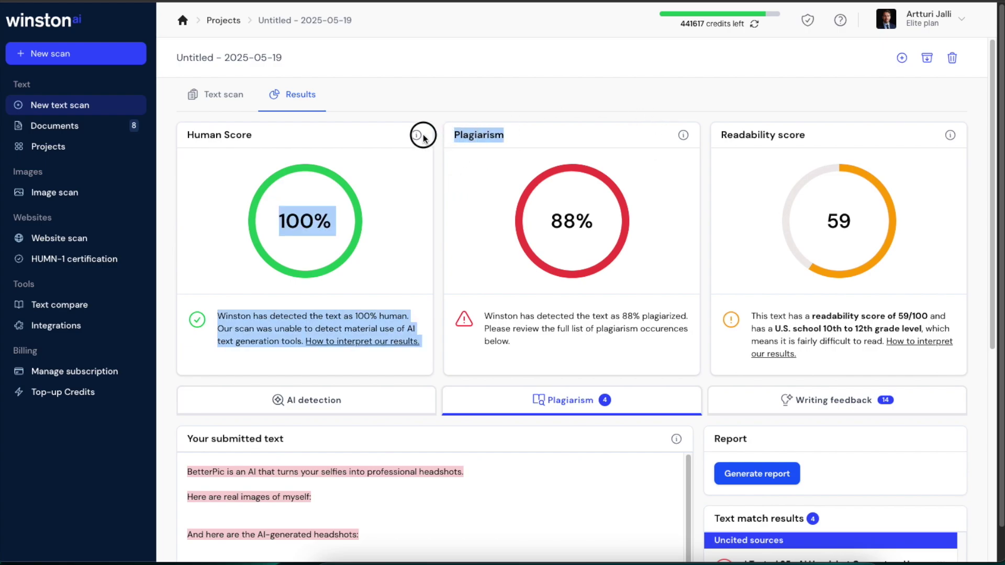
click(515, 142)
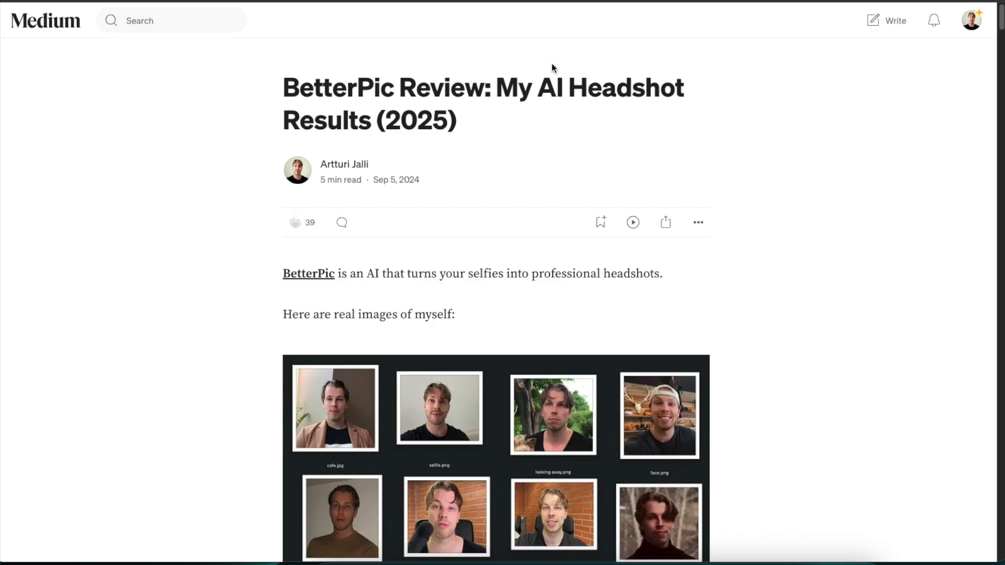
drag(265, 94, 769, 463)
click(797, 95)
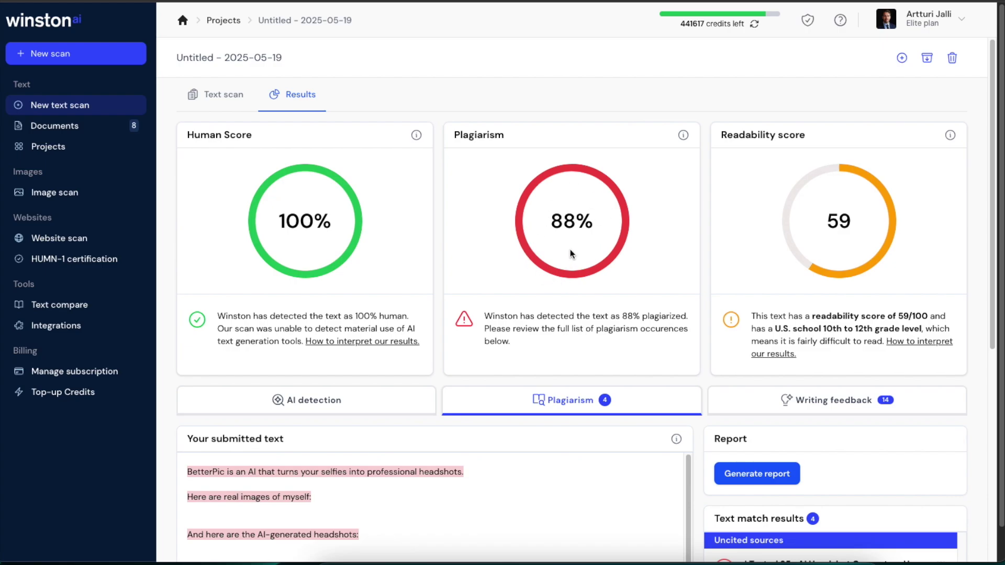
Step: Select the 65% source in the text match results to highlight only its matching passages
scroll(570, 250, down, 8)
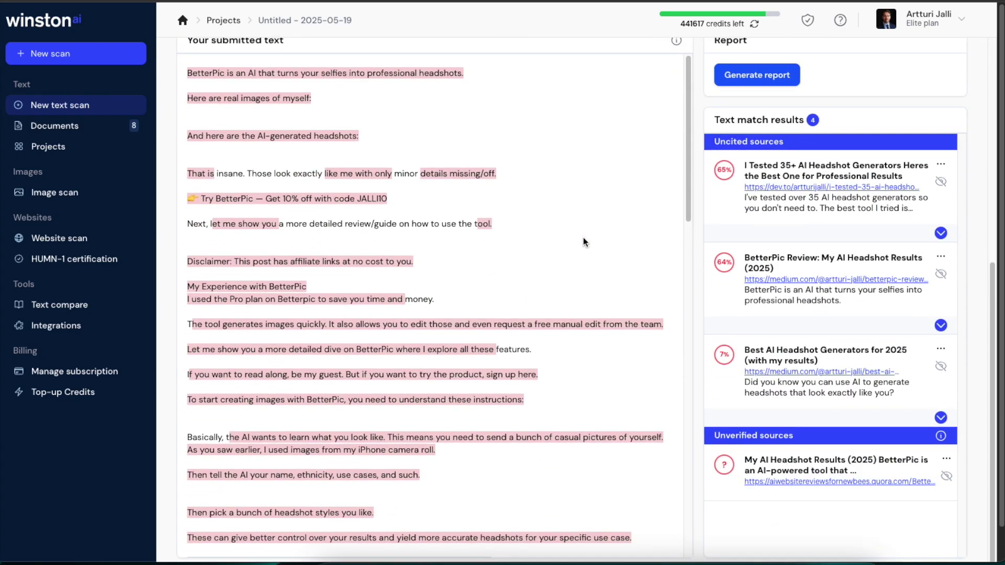
scroll(655, 246, up, 2)
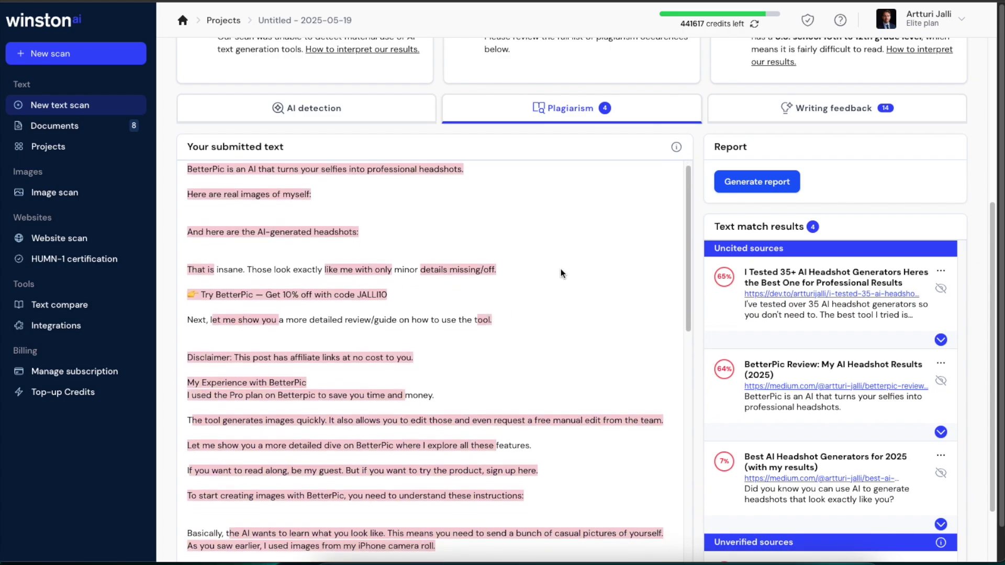
scroll(482, 307, up, 3)
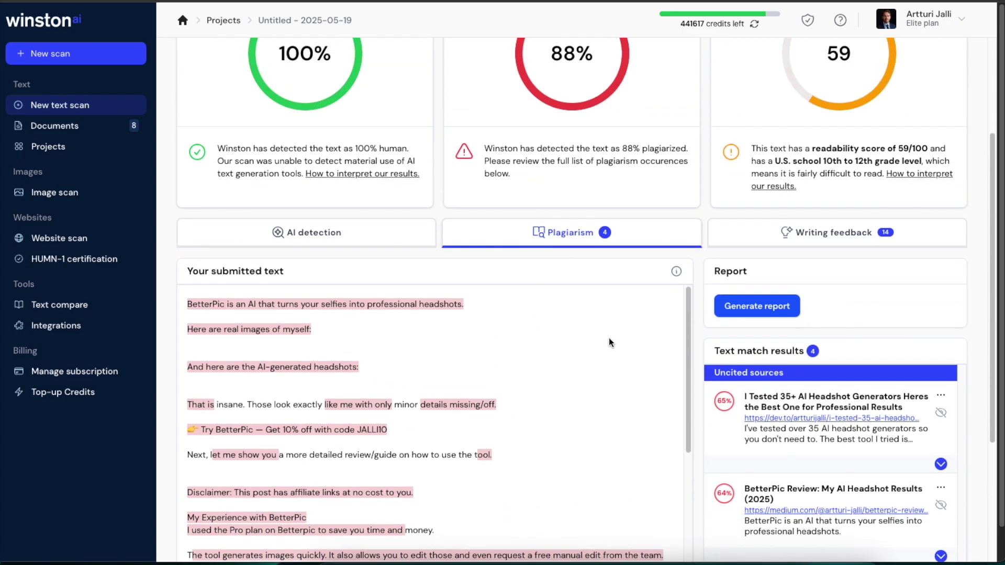
scroll(472, 307, up, 3)
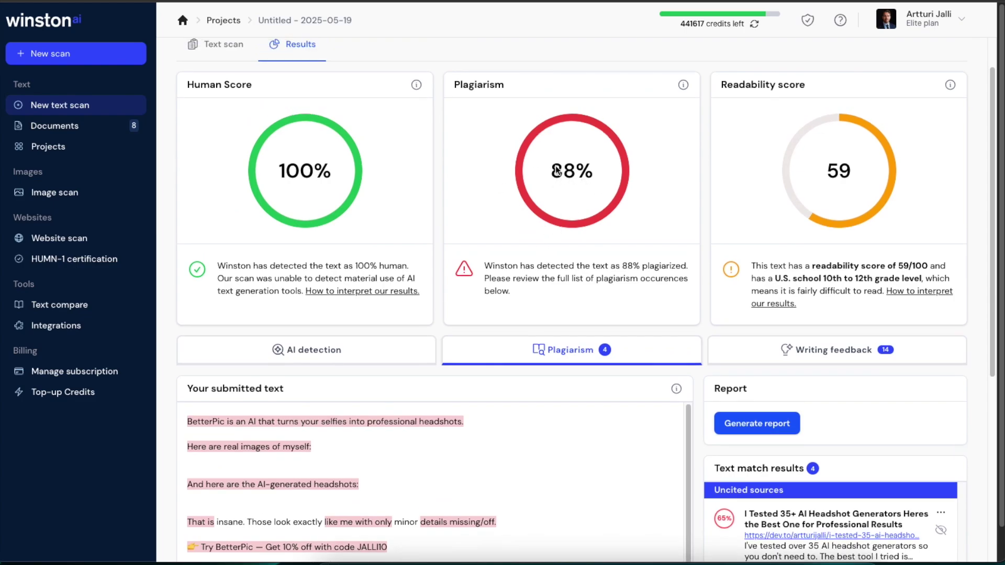
scroll(558, 228, down, 7)
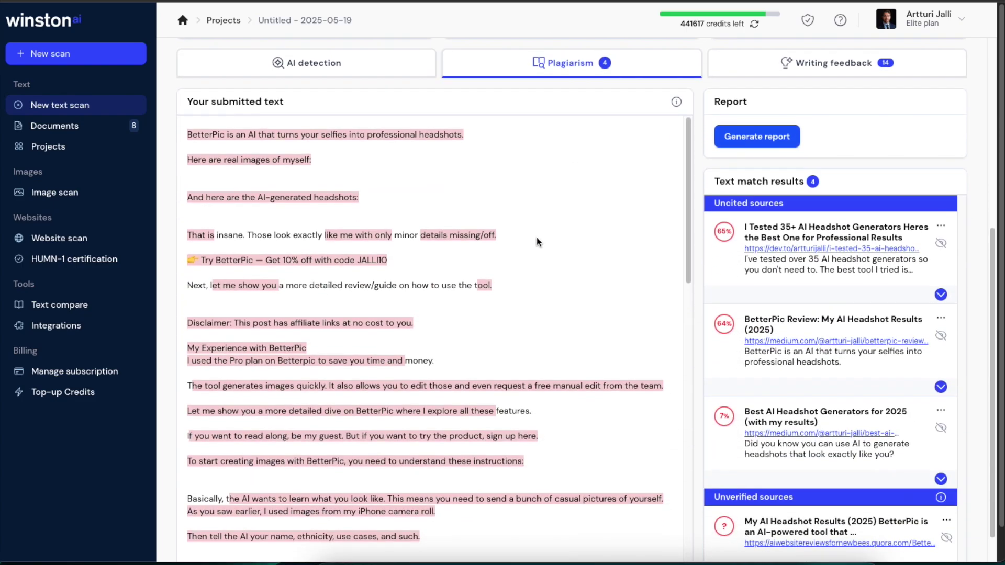
click(811, 259)
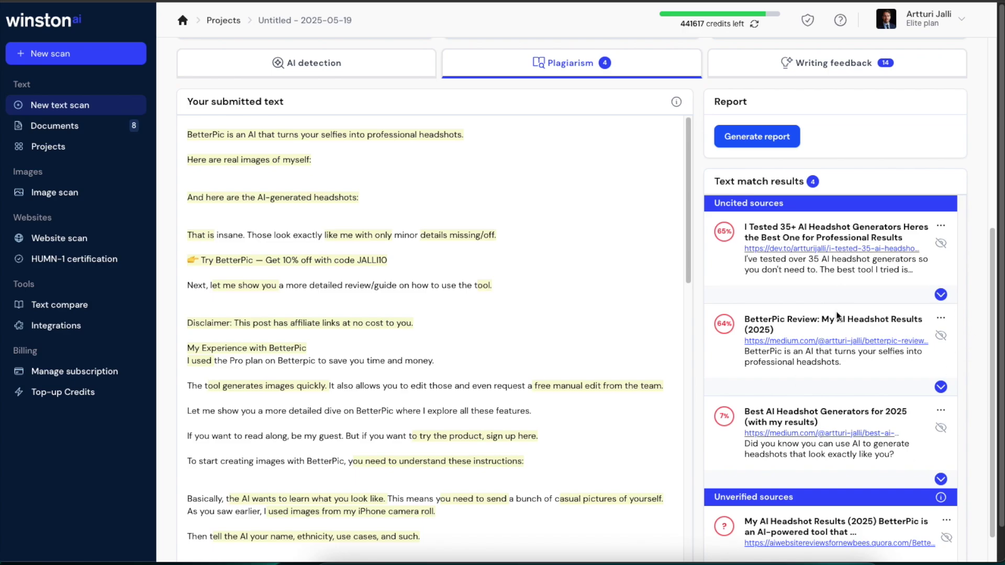
scroll(455, 269, up, 7)
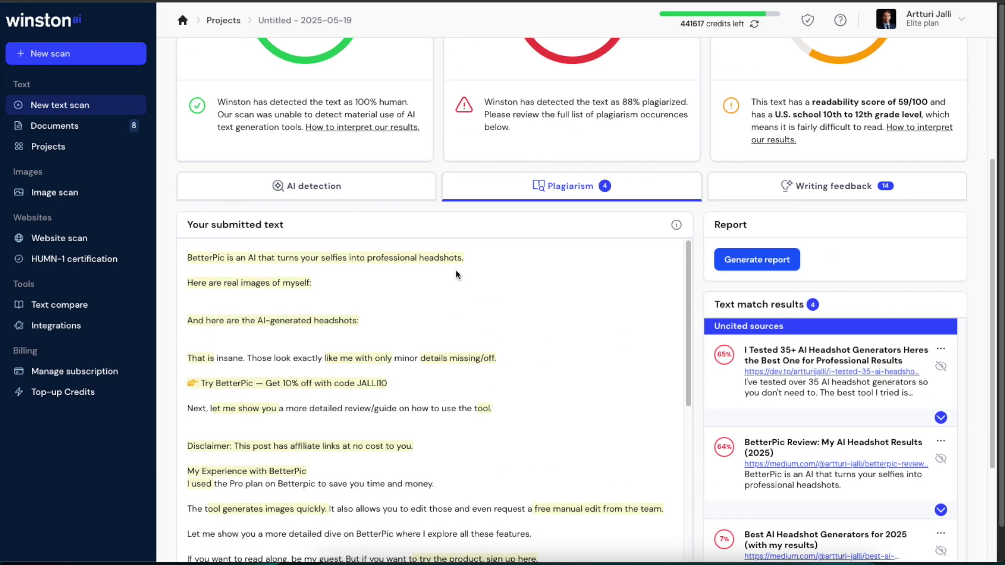
scroll(583, 334, down, 6)
scroll(600, 251, up, 7)
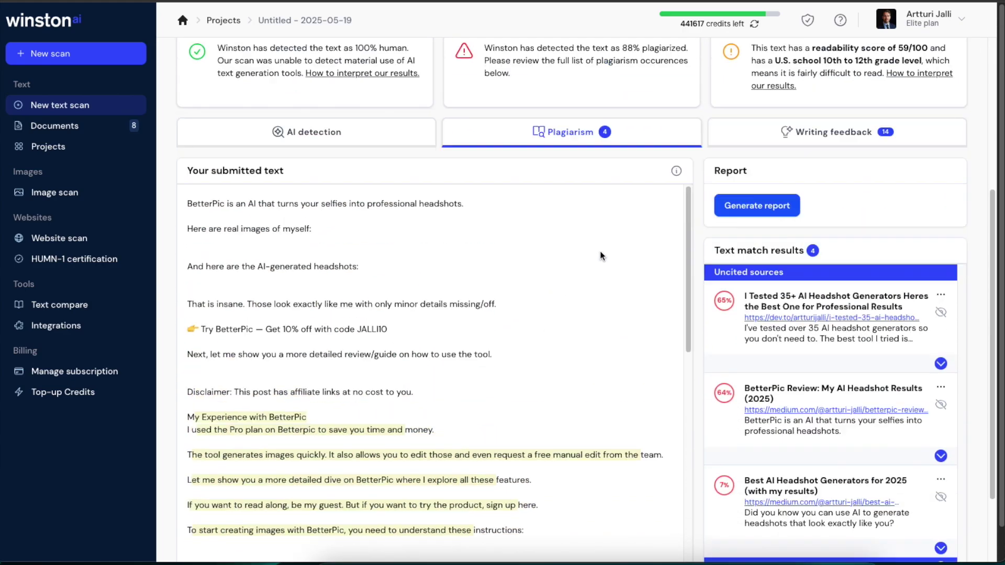
scroll(799, 494, down, 6)
scroll(756, 262, up, 1)
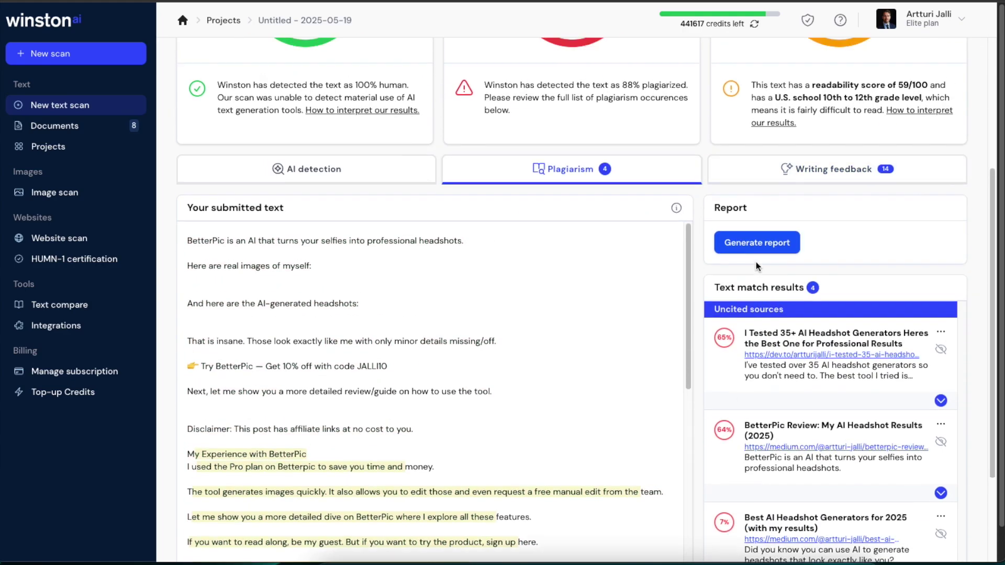